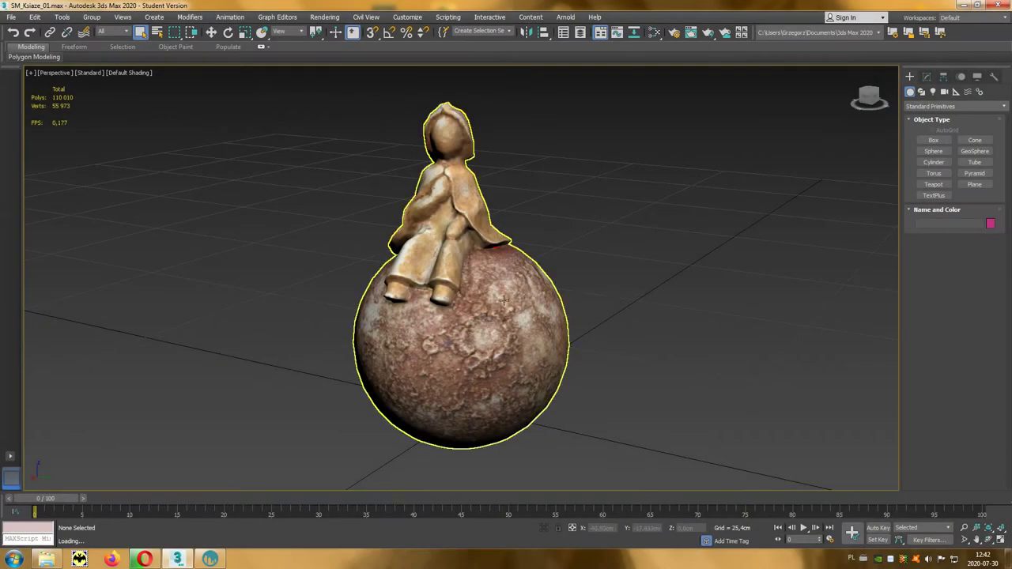
# Step: Select the seated-figure model, frame it with Z, and orbit and zoom around the red contact spot
pyautogui.click(500, 300)
pyautogui.keyDown('alt'); pyautogui.moveTo(499, 300); pyautogui.dragTo(476, 269, button='middle'); pyautogui.keyUp('alt')
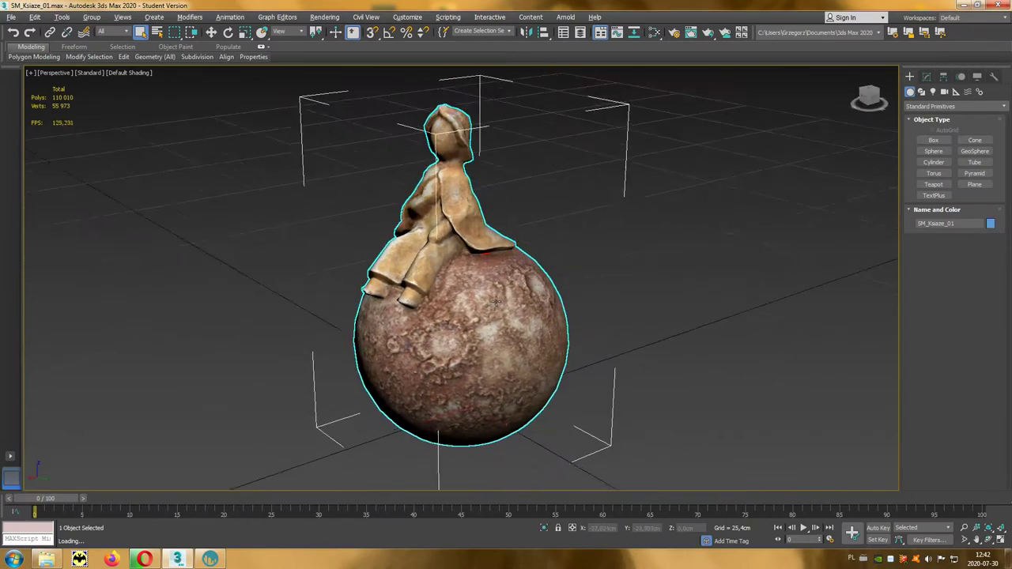
pyautogui.scroll(3, 475, 269)
pyautogui.scroll(2, 475, 269)
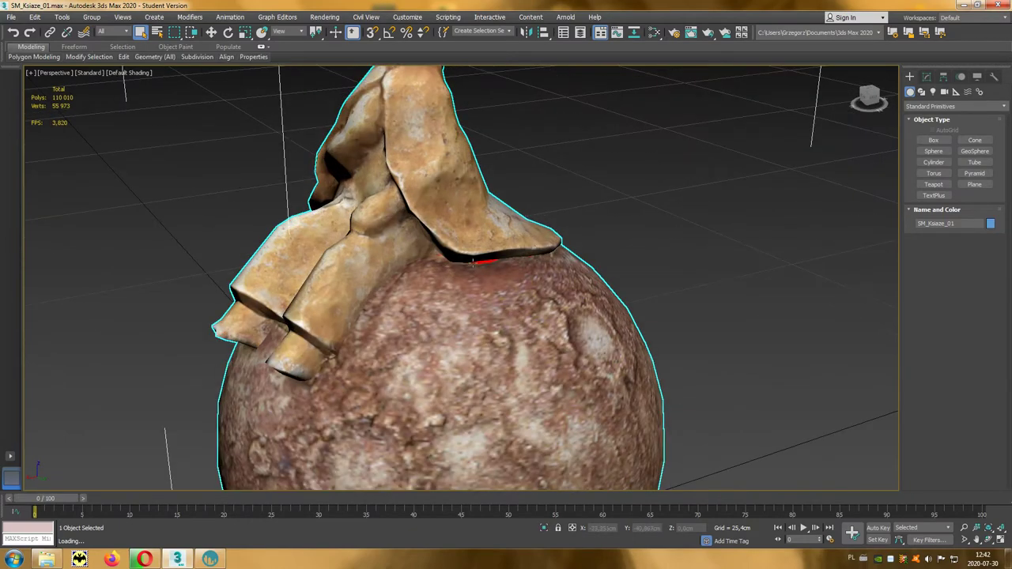
pyautogui.press('z')
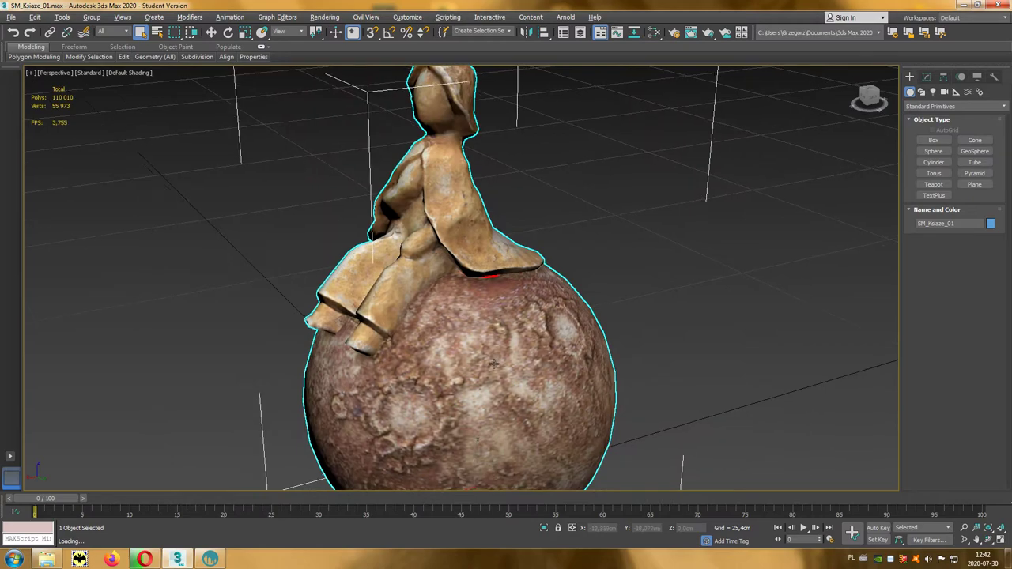
pyautogui.moveTo(499, 310)
pyautogui.keyDown('alt'); pyautogui.mouseDown(button='middle')
pyautogui.moveTo(530, 255)
pyautogui.moveTo(534, 370)
pyautogui.moveTo(501, 318)
pyautogui.mouseUp(button='middle'); pyautogui.keyUp('alt')
pyautogui.scroll(-3, 534, 369)
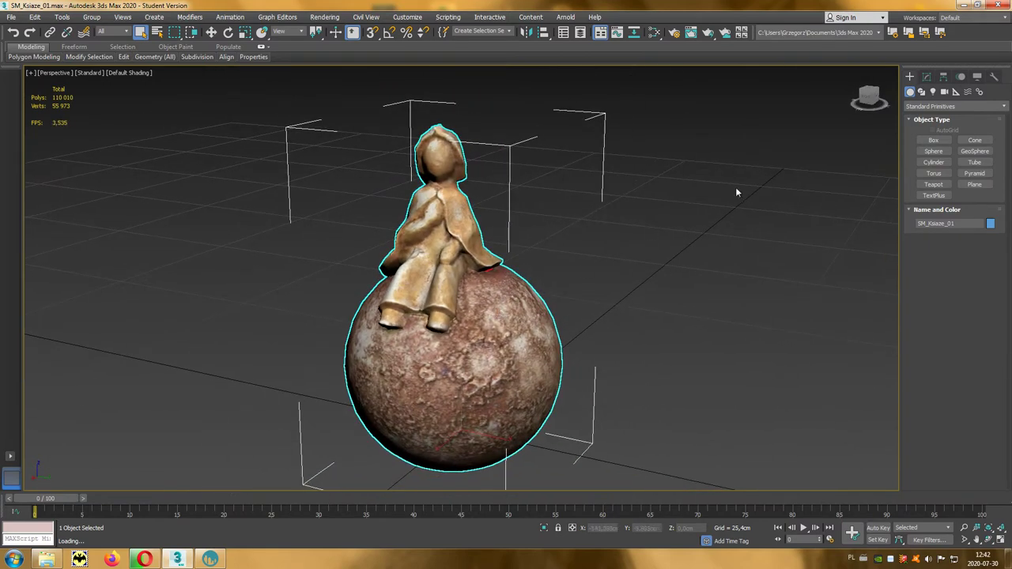
# Step: Delete the seated figure element, leaving the sphere with its red patch at 109,223 polygons
pyautogui.click(928, 77)
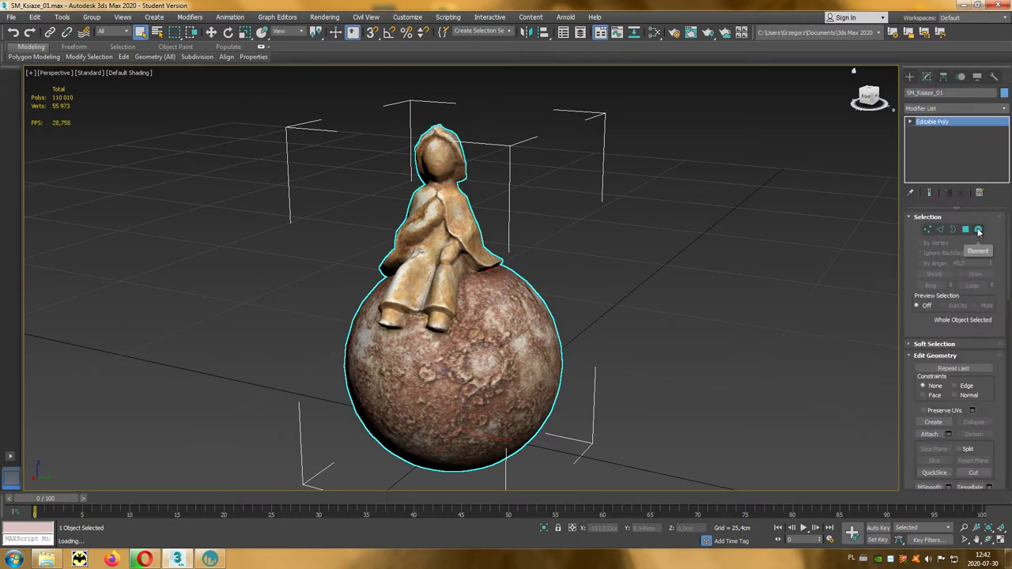
pyautogui.click(978, 230)
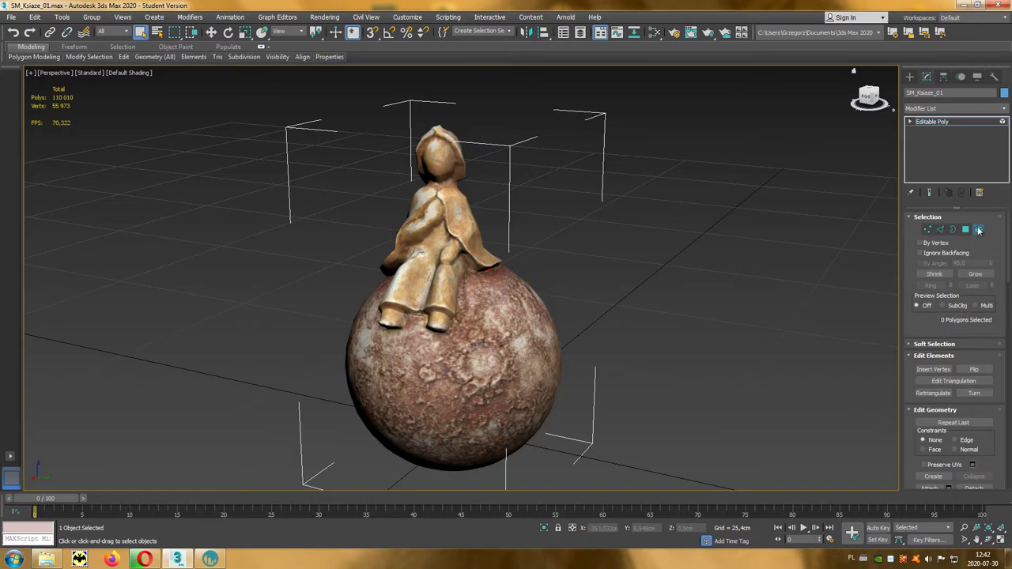
pyautogui.click(454, 228)
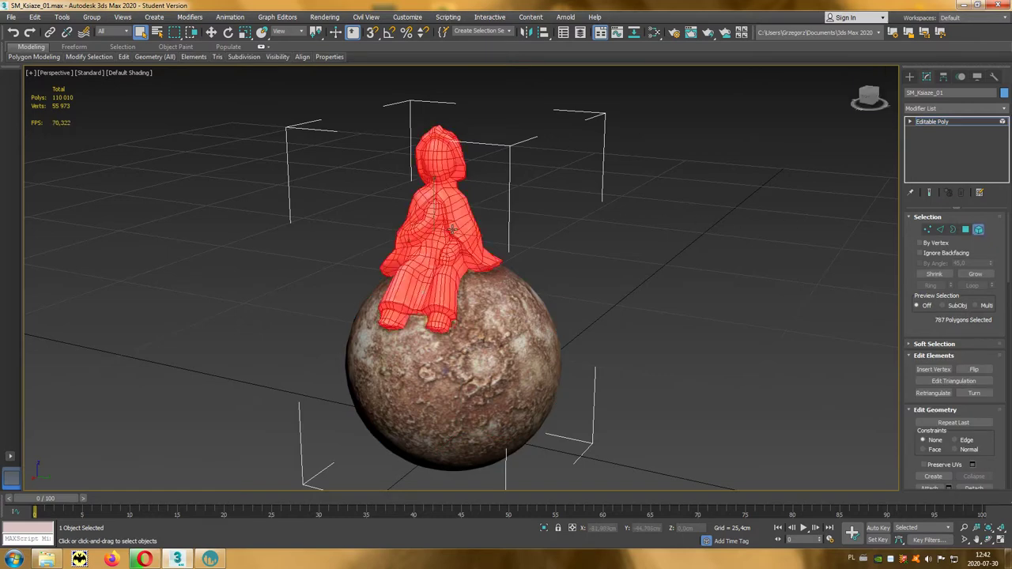
pyautogui.press('Delete')
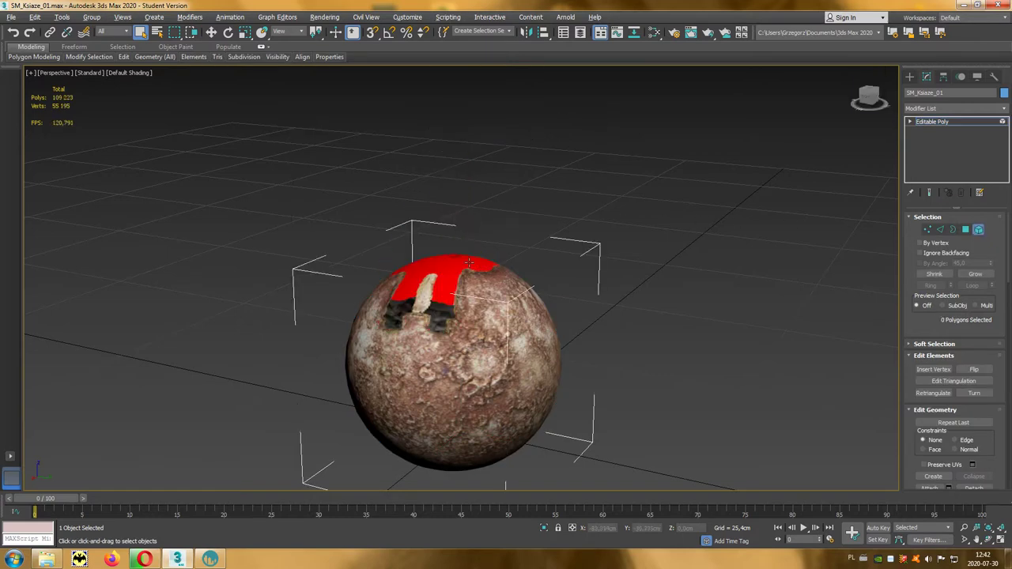
pyautogui.moveTo(469, 262)
pyautogui.keyDown('alt'); pyautogui.mouseDown(button='middle')
pyautogui.moveTo(463, 309)
pyautogui.moveTo(468, 264)
pyautogui.mouseUp(button='middle'); pyautogui.keyUp('alt')
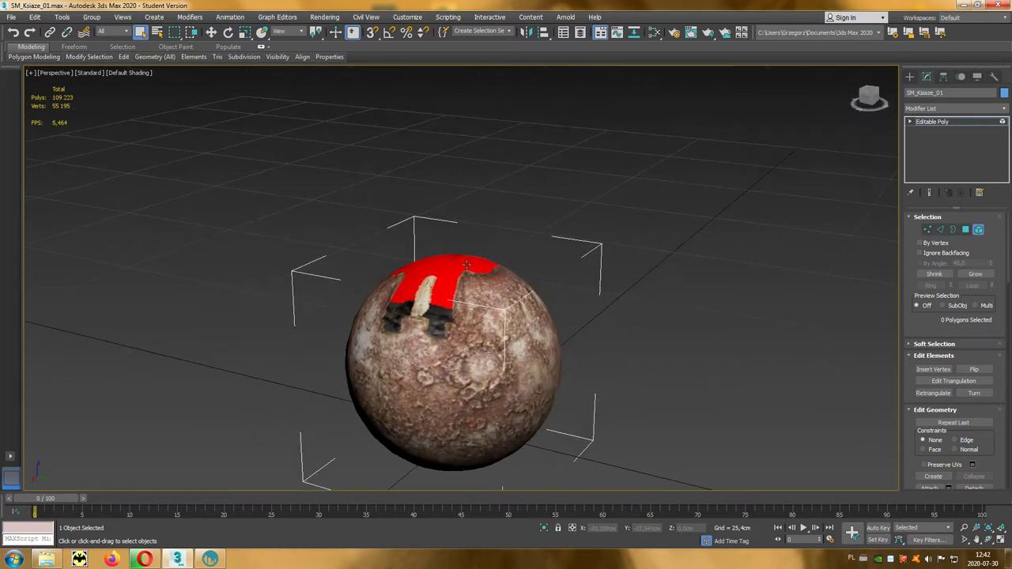
# Step: In the Slate Material Editor, connect Map #14 Bitmap directly to the second material's Bump, bypassing Map #12
pyautogui.click(655, 33)
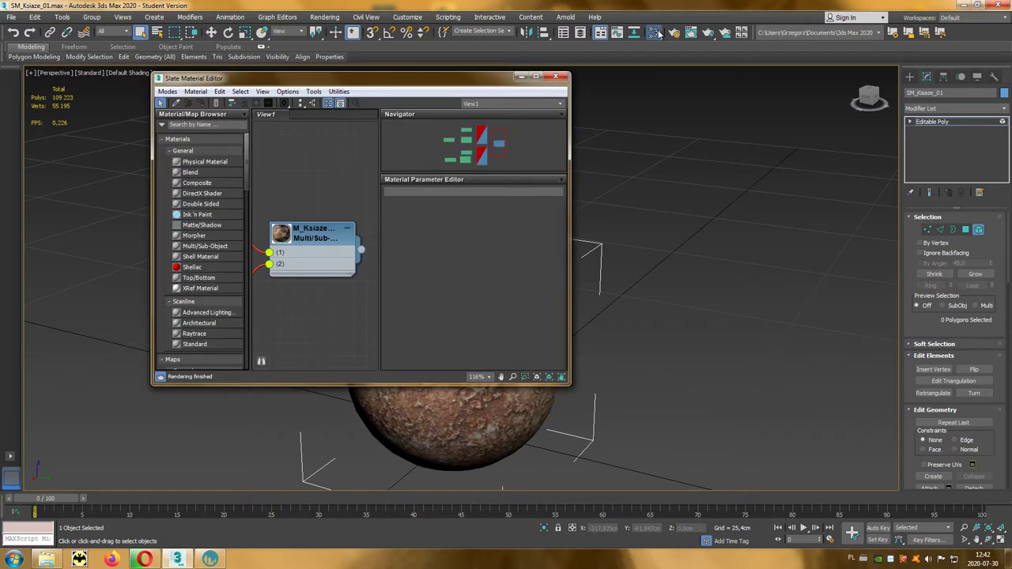
pyautogui.click(536, 77)
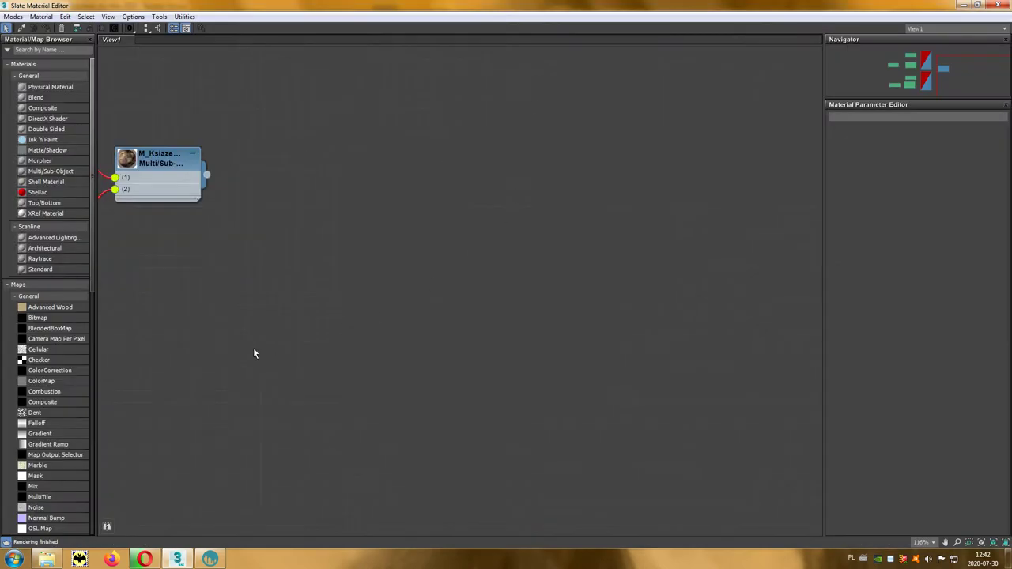
pyautogui.moveTo(253, 354)
pyautogui.mouseDown(button='middle')
pyautogui.moveTo(743, 354)
pyautogui.moveTo(719, 354)
pyautogui.mouseUp(button='middle')
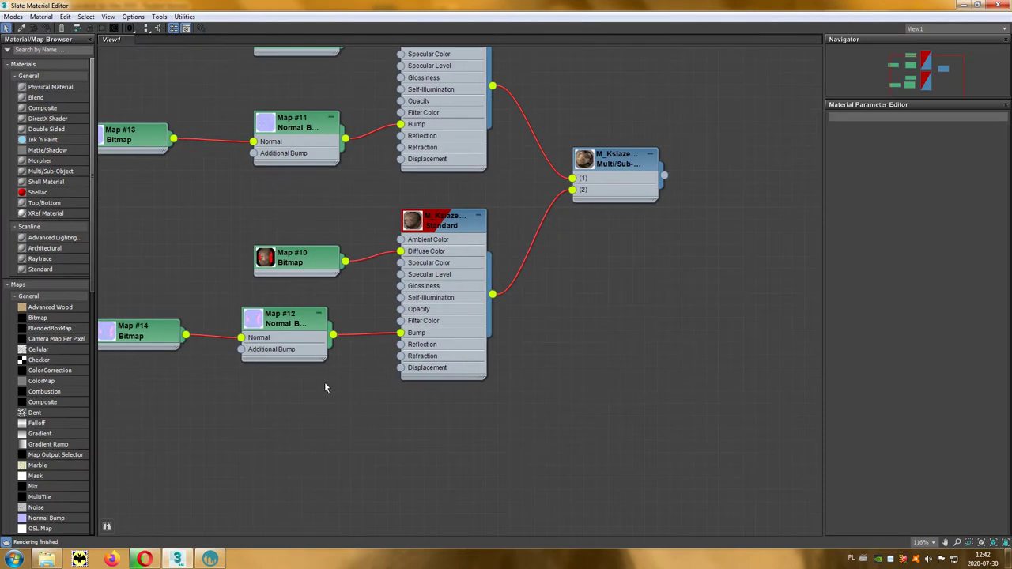
pyautogui.moveTo(324, 387); pyautogui.dragTo(397, 375, button='middle')
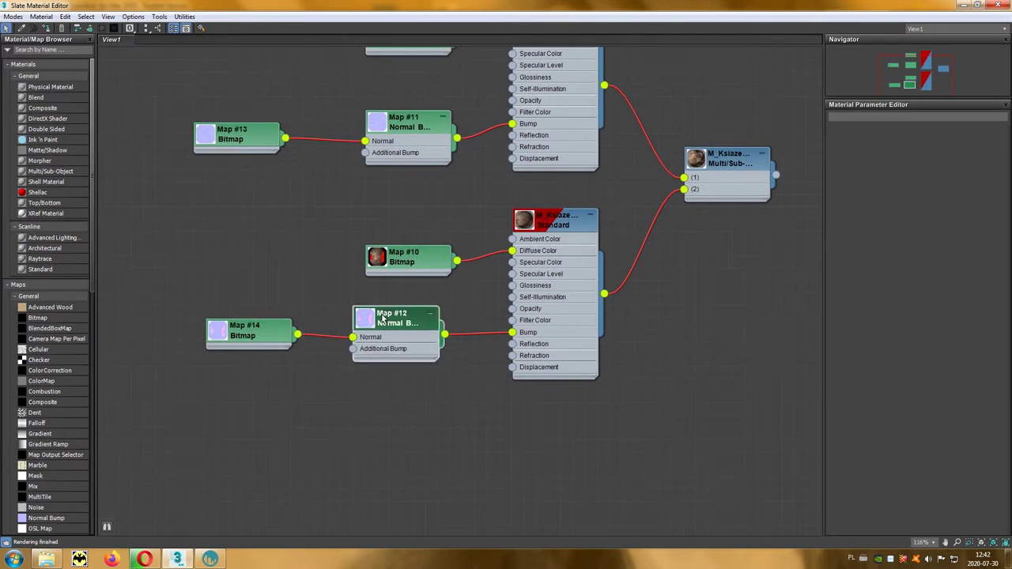
pyautogui.moveTo(382, 318); pyautogui.dragTo(383, 378)
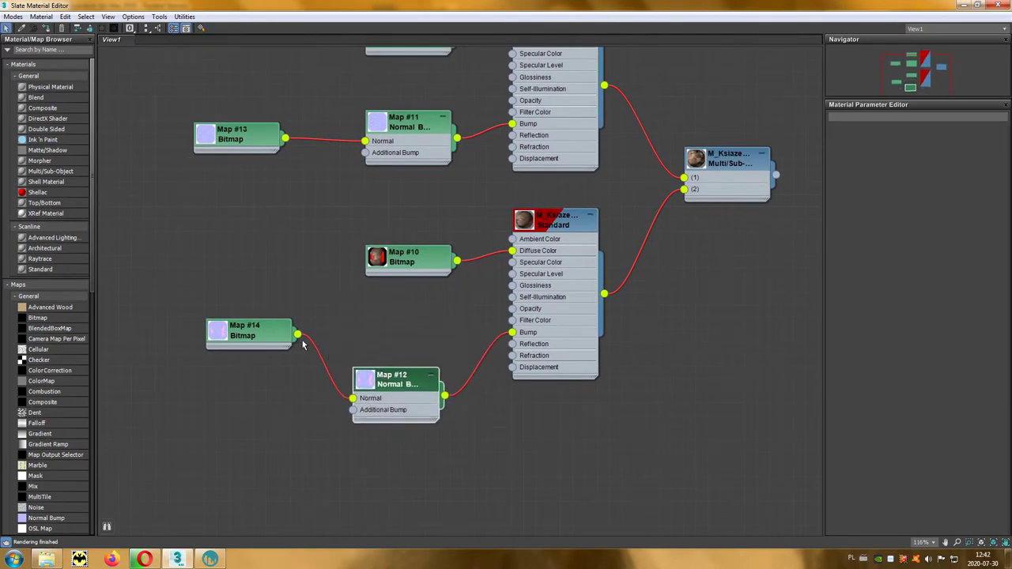
pyautogui.moveTo(298, 337); pyautogui.dragTo(517, 338)
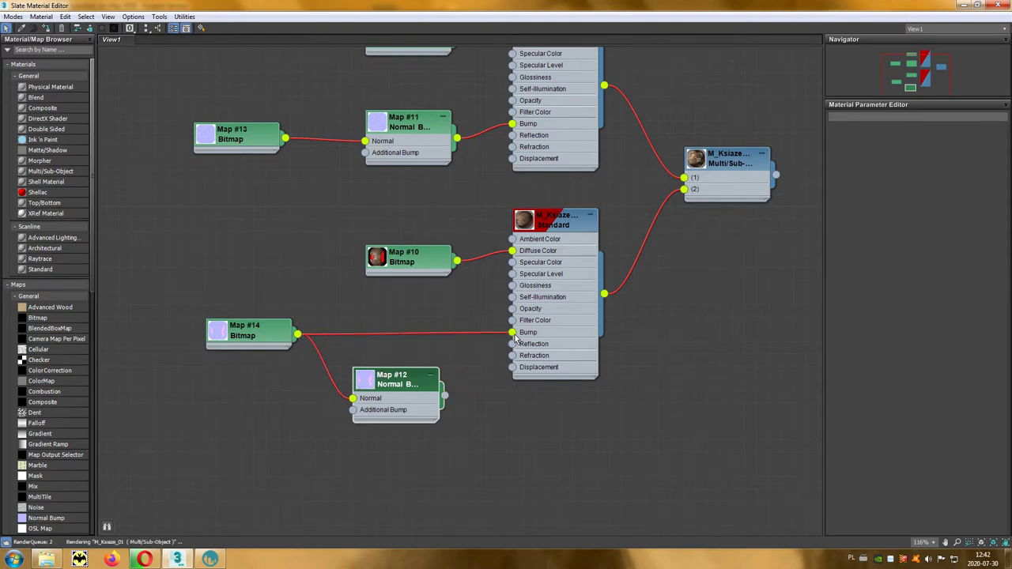
pyautogui.click(998, 4)
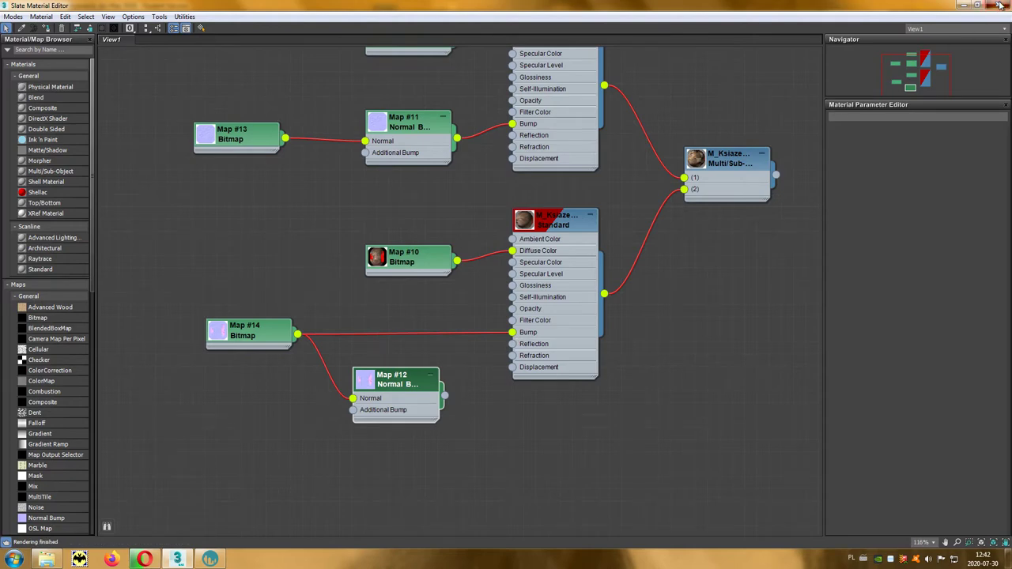
# Step: Set up Export Selected of the sphere as 'tex' in KsiazeMed with gw::OBJ-Exporter (*.OBJ) format
pyautogui.moveTo(571, 311); pyautogui.dragTo(583, 273, button='middle')
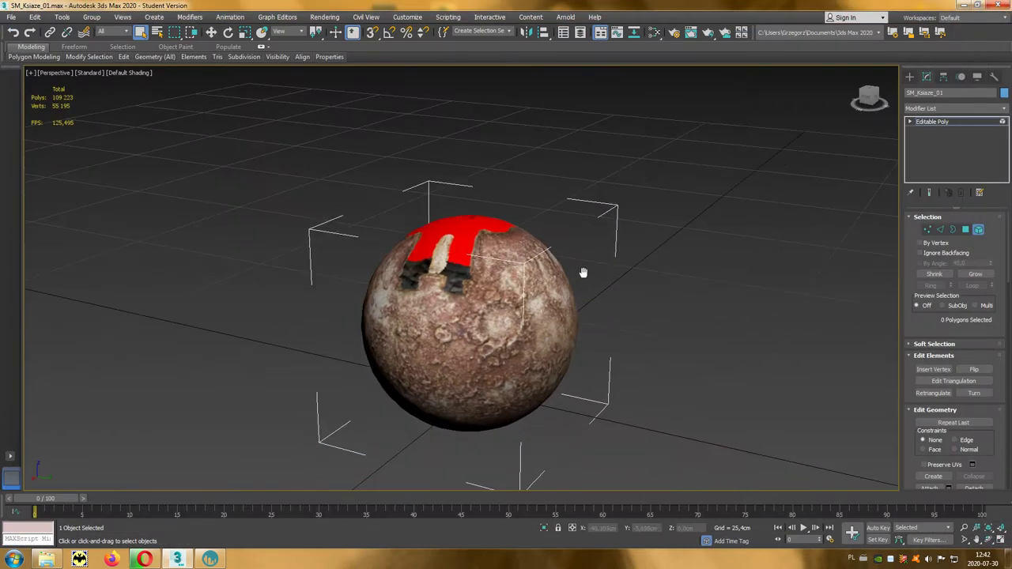
pyautogui.click(11, 18)
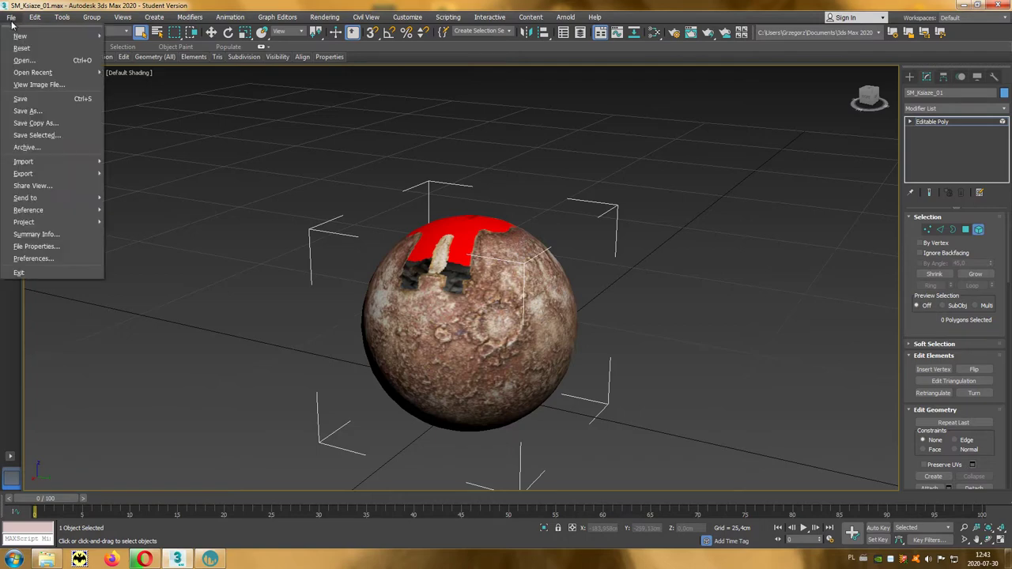
pyautogui.moveTo(23, 173)
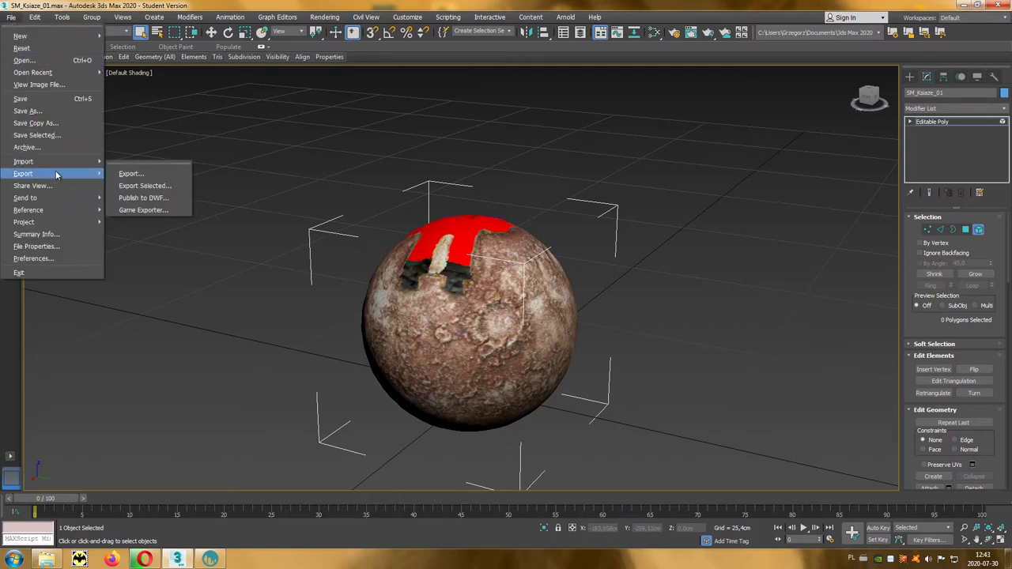
pyautogui.click(155, 189)
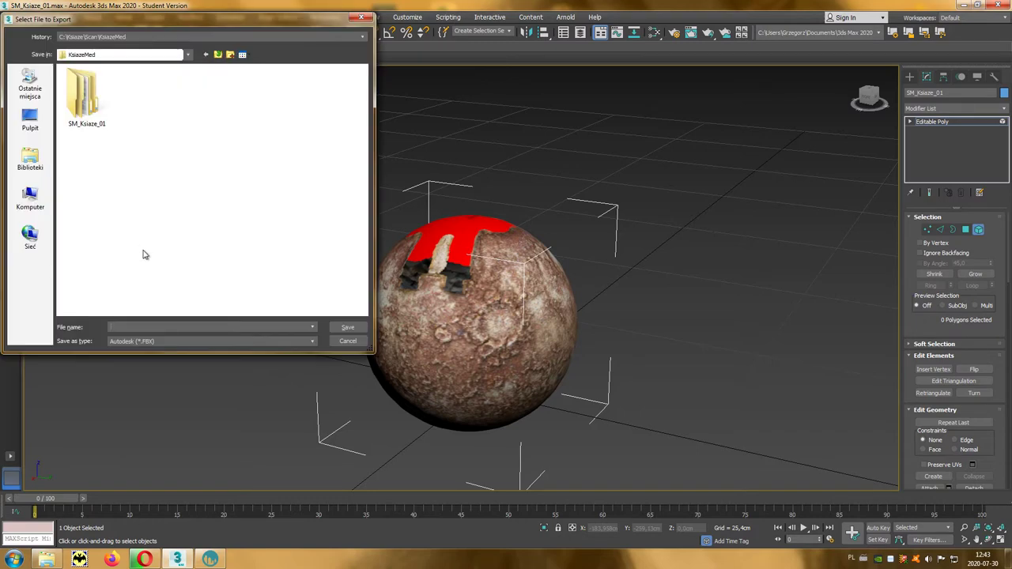
pyautogui.write('tex')
pyautogui.click(146, 345)
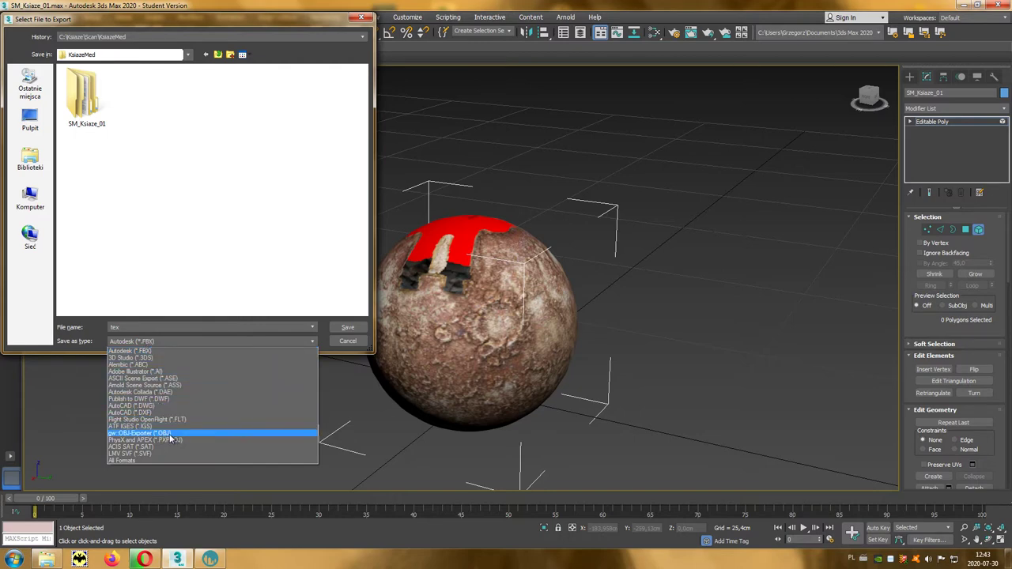
pyautogui.click(164, 434)
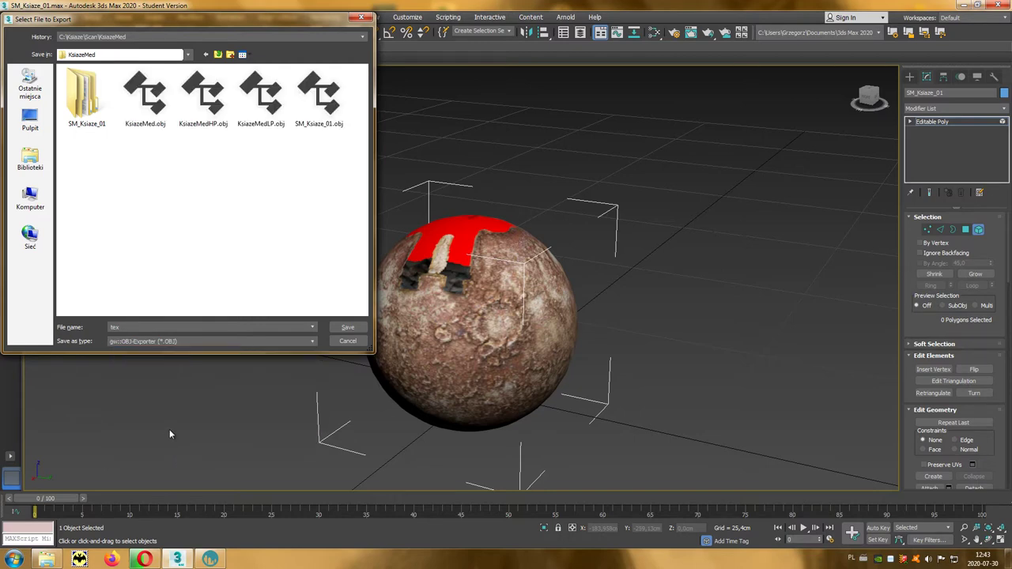
# Step: Export tex.obj with a material library, then close 3ds Max without saving the scene
pyautogui.click(349, 328)
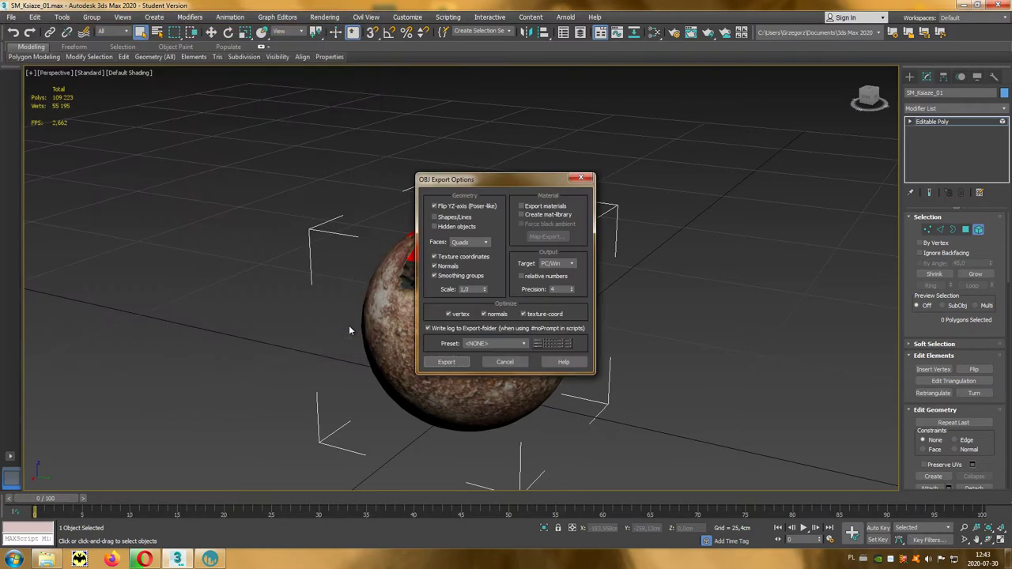
pyautogui.click(530, 217)
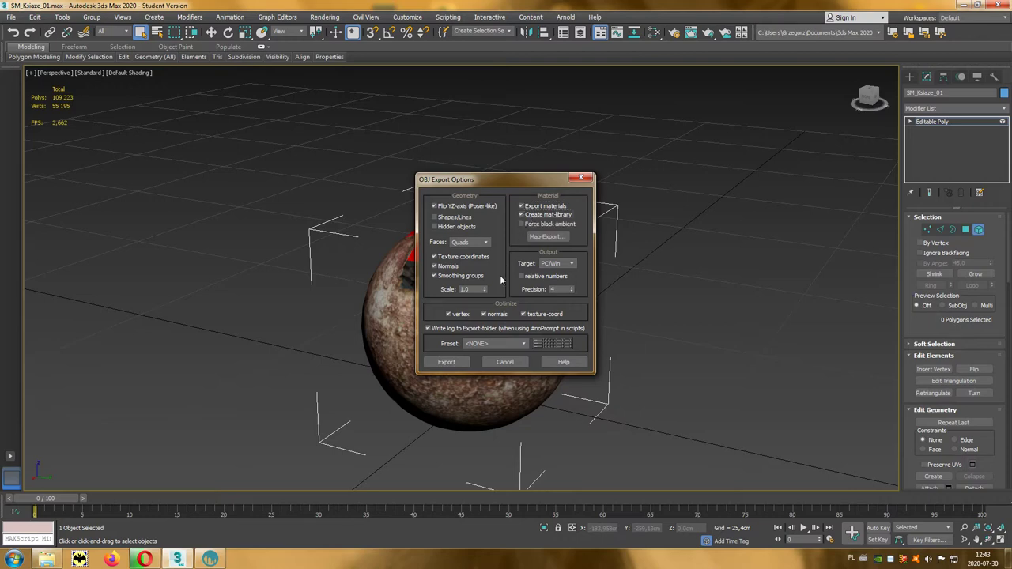
pyautogui.click(446, 363)
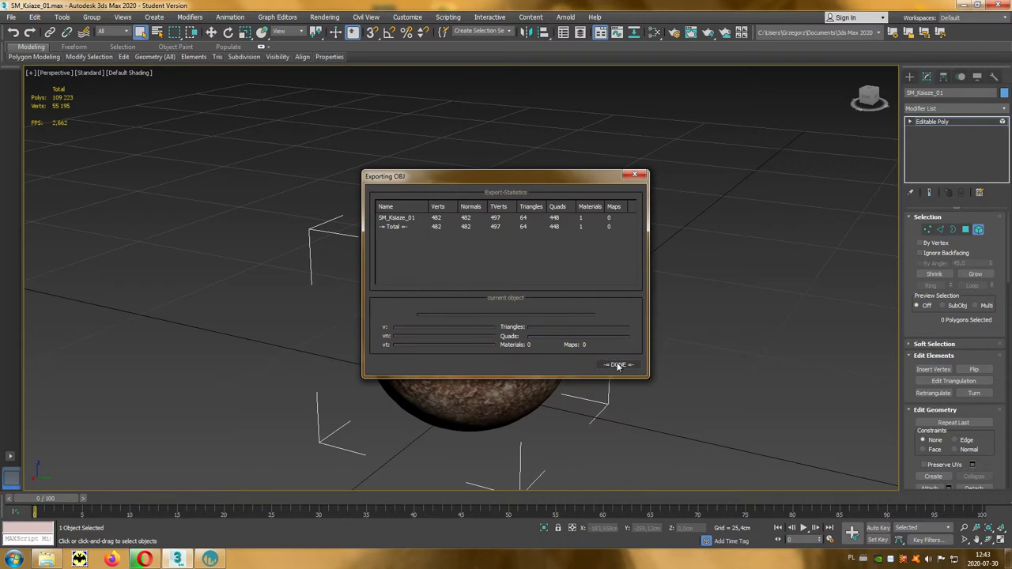
pyautogui.click(618, 365)
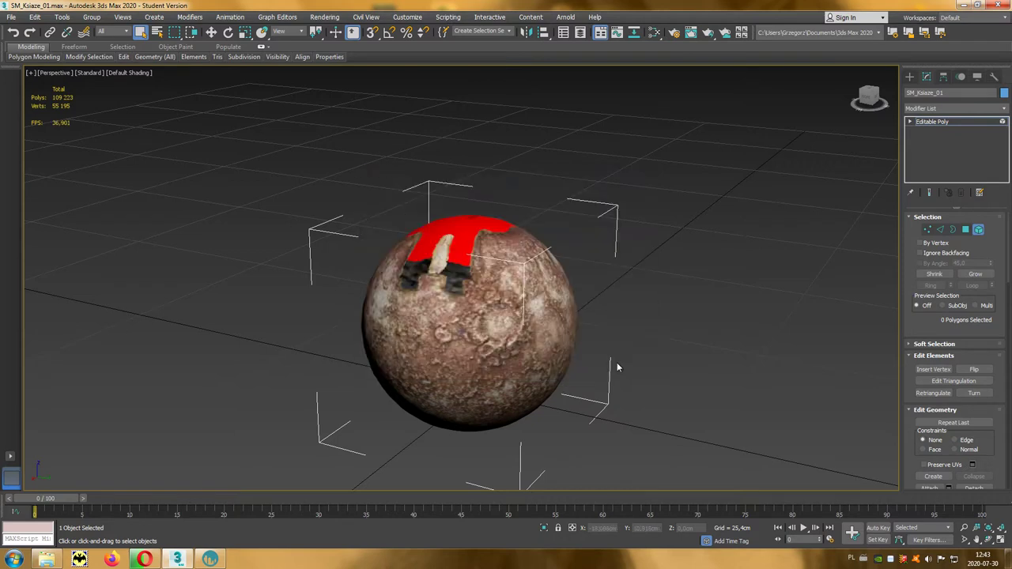
pyautogui.click(999, 4)
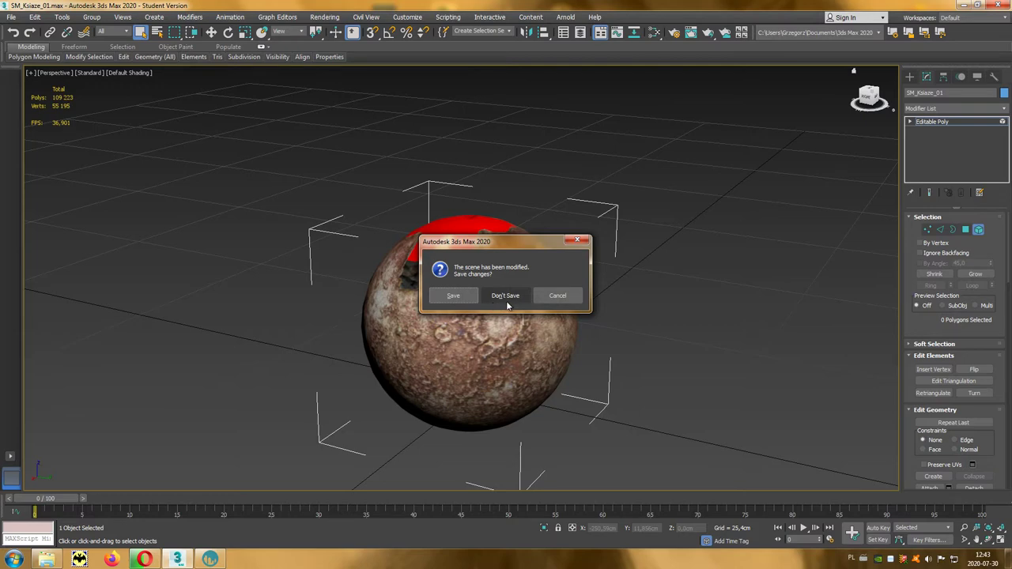
pyautogui.click(508, 305)
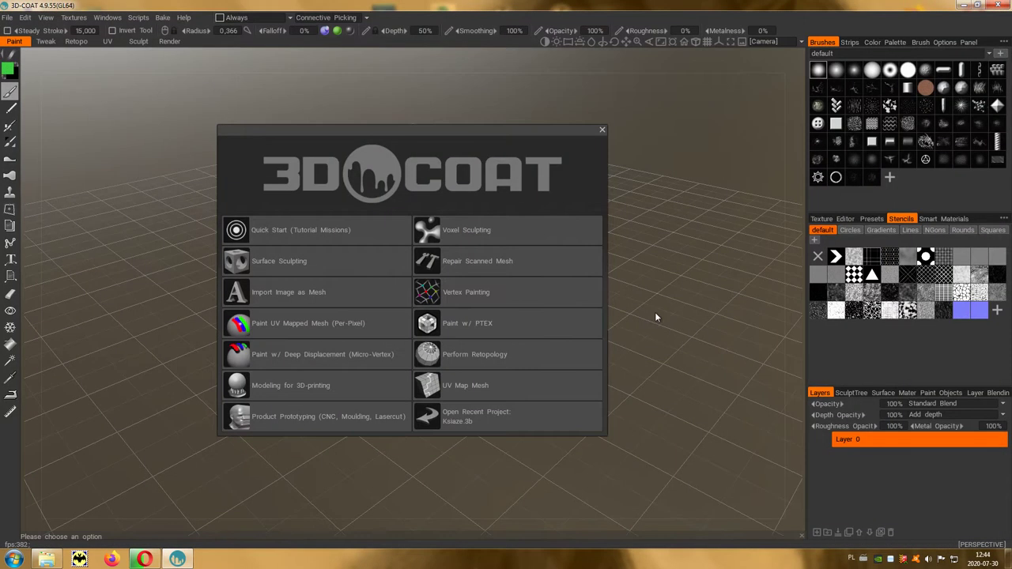
# Step: Choose Import Model for Per Pixel Painting and open tex.obj from the KsiazeMed folder
pyautogui.click(8, 18)
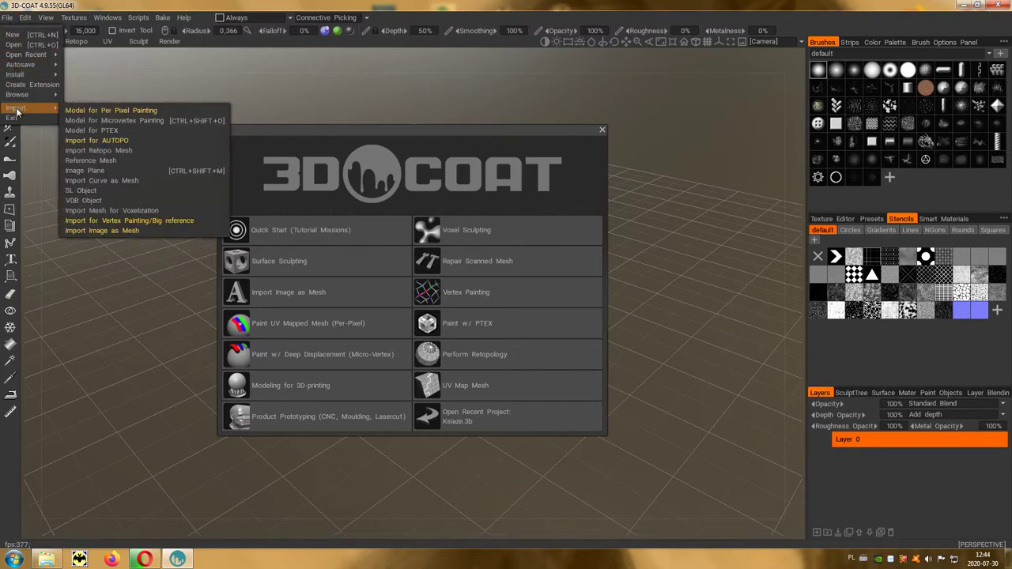
pyautogui.moveTo(18, 107)
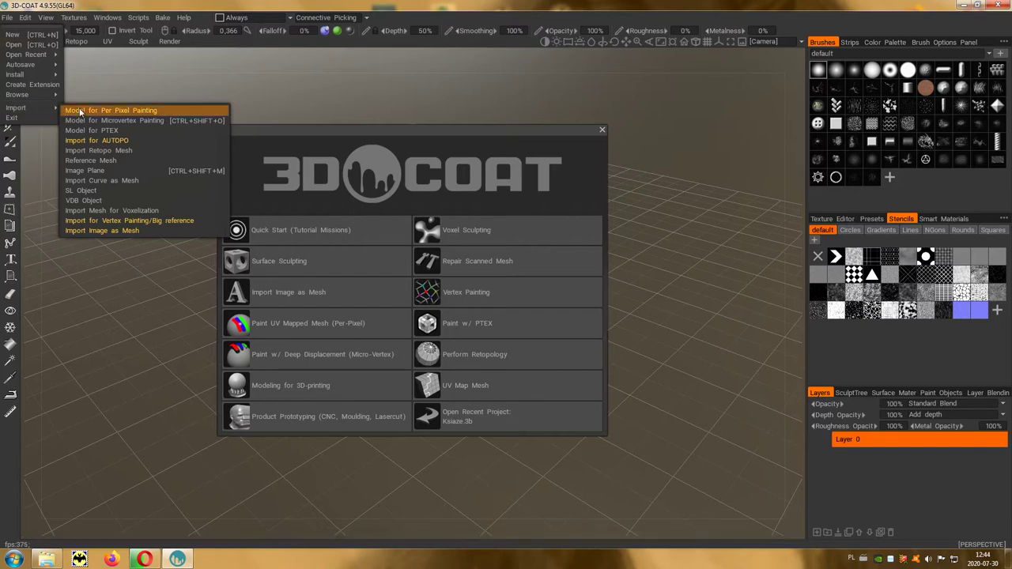
pyautogui.click(164, 110)
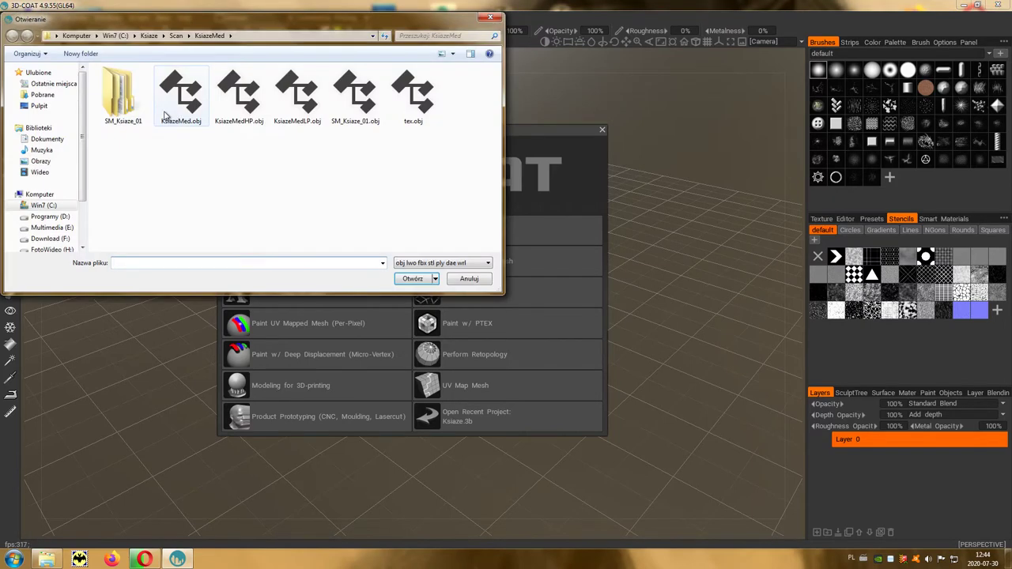
pyautogui.click(411, 98)
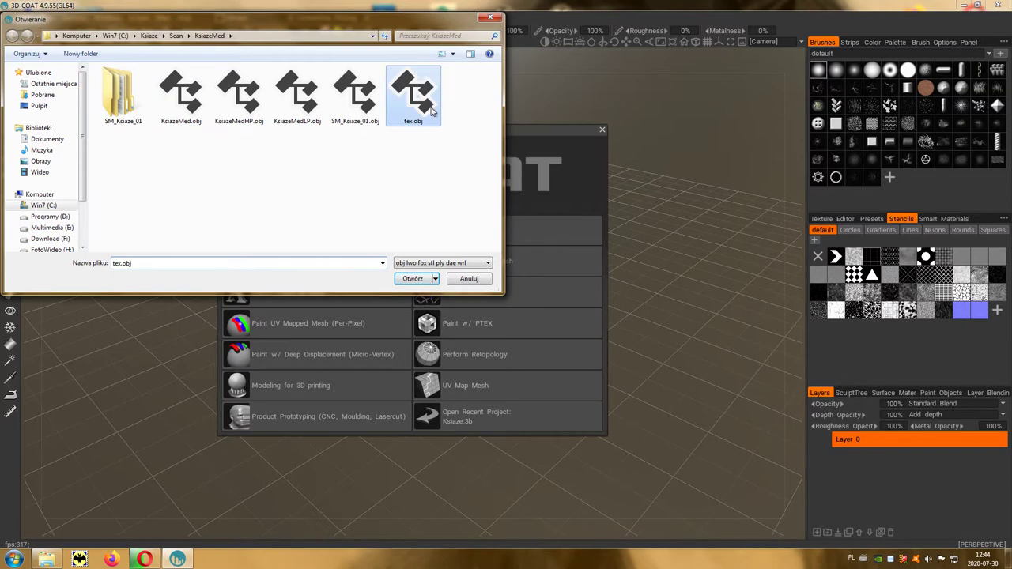
pyautogui.click(413, 278)
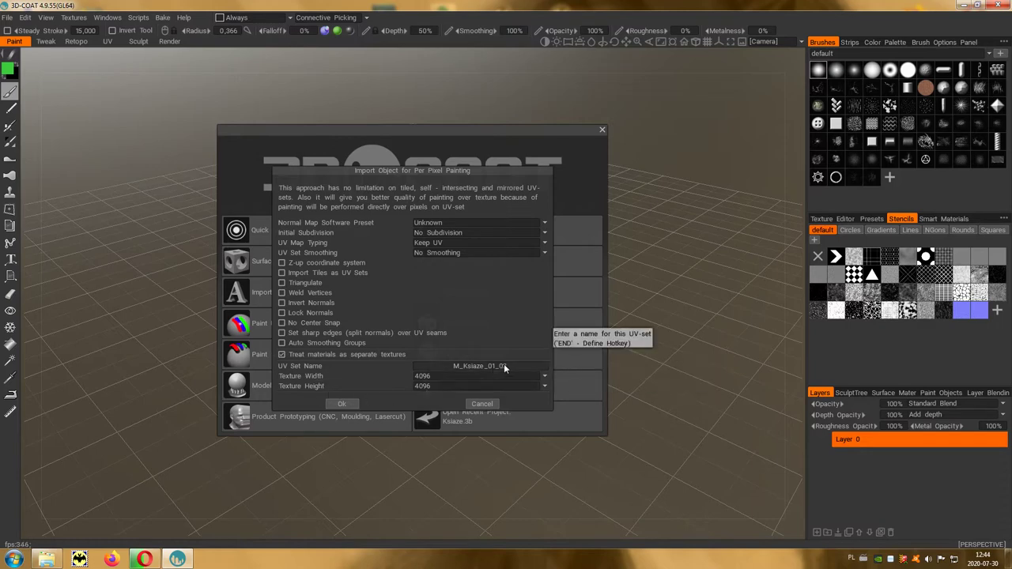
# Step: Accept the 4096 × 4096 import settings, then unlock the Normalmap[ext] layer
pyautogui.click(340, 404)
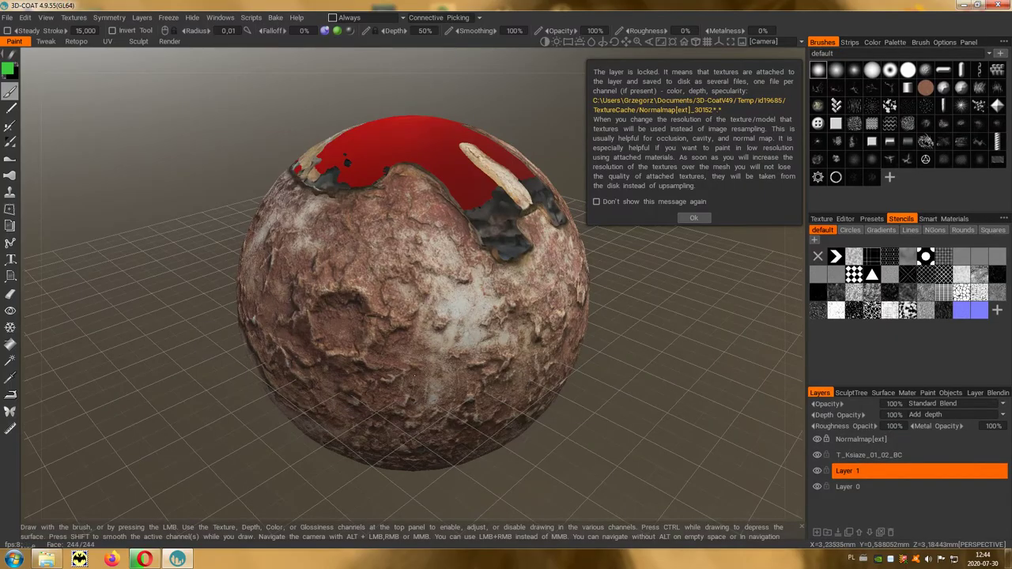
pyautogui.click(695, 218)
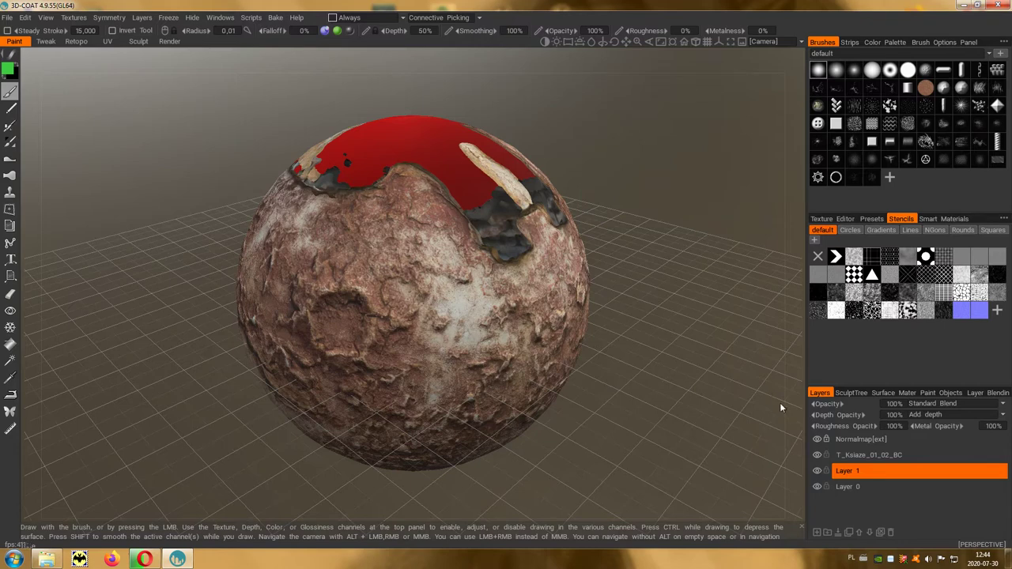
pyautogui.click(828, 442)
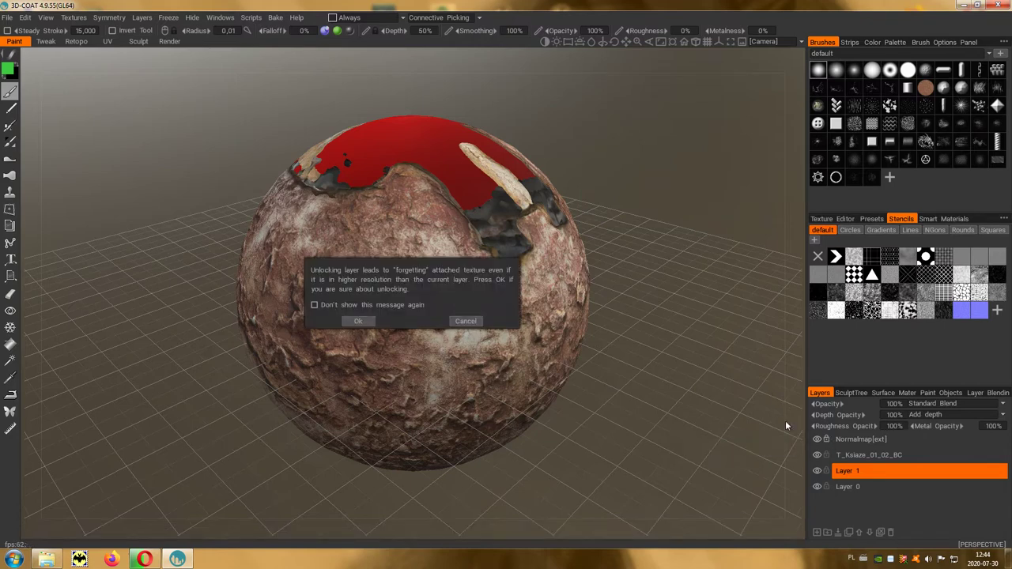
pyautogui.click(358, 321)
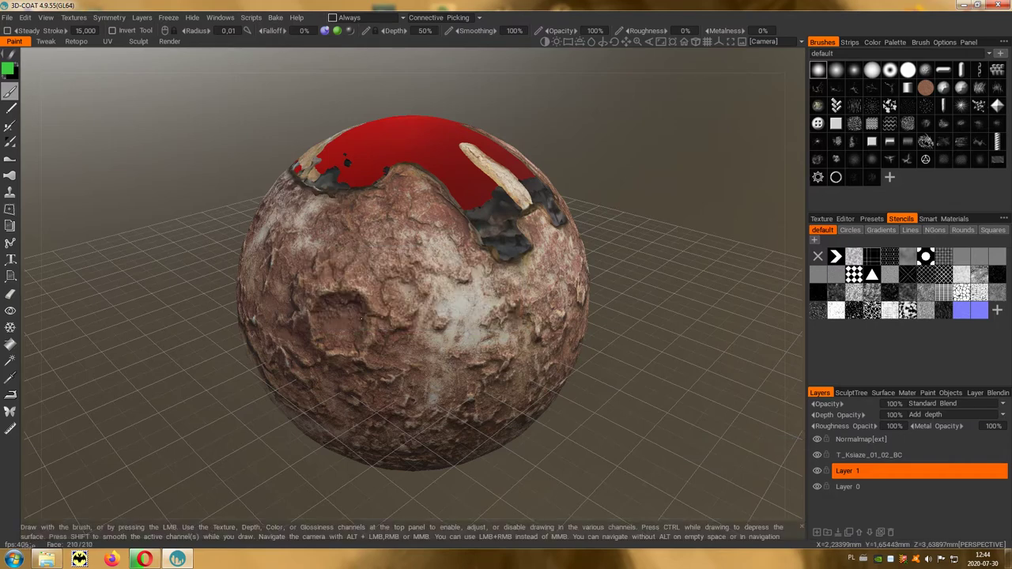
# Step: Hide the T_Ksiaze_01_02_BC colour layer and make Normalmap[ext] the active layer
pyautogui.click(862, 438)
pyautogui.click(817, 440)
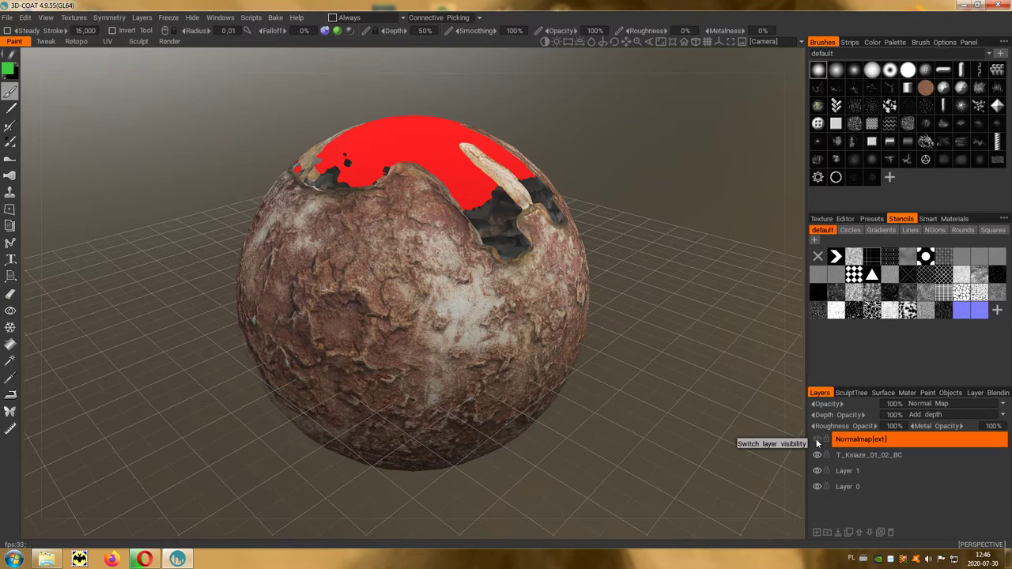
pyautogui.click(818, 440)
pyautogui.click(853, 456)
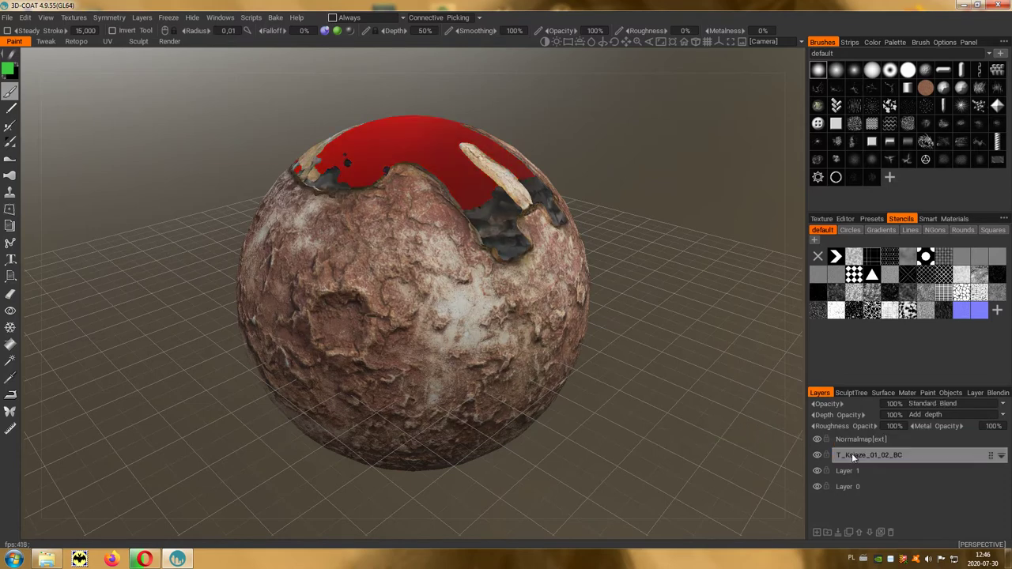
pyautogui.click(817, 456)
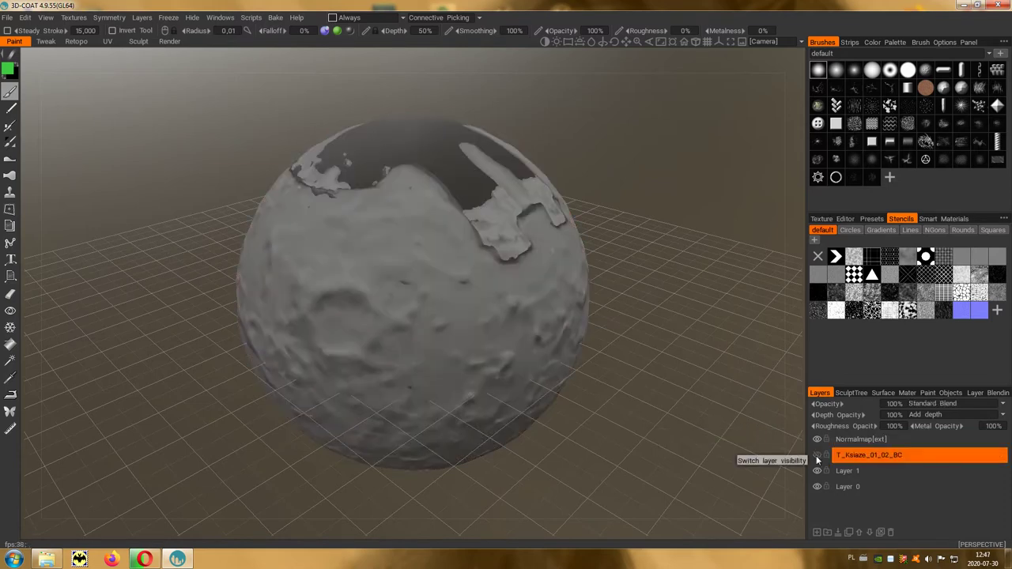
pyautogui.click(868, 440)
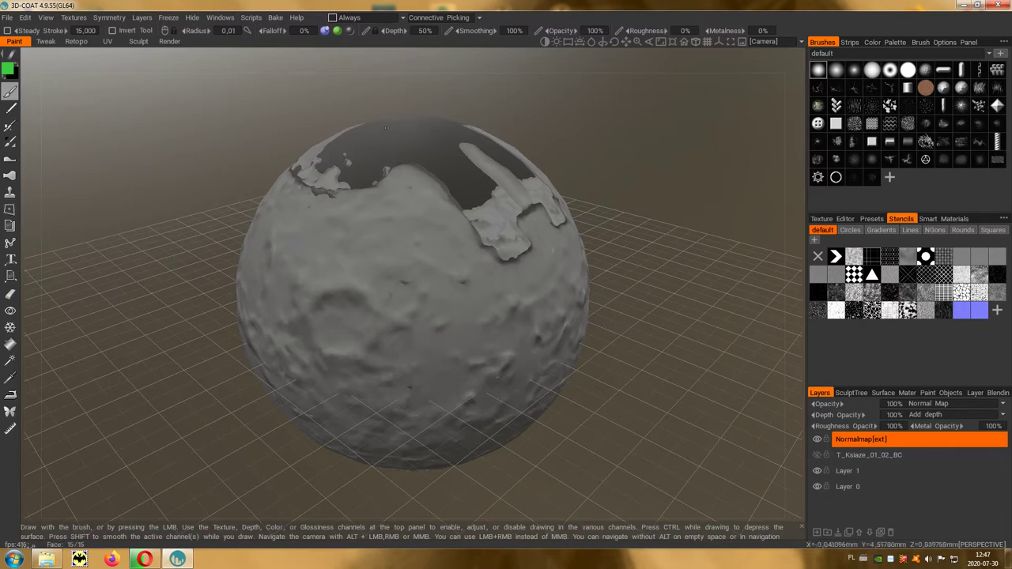
# Step: Pick the Clone tool and bring the dark cap into view
pyautogui.click(10, 193)
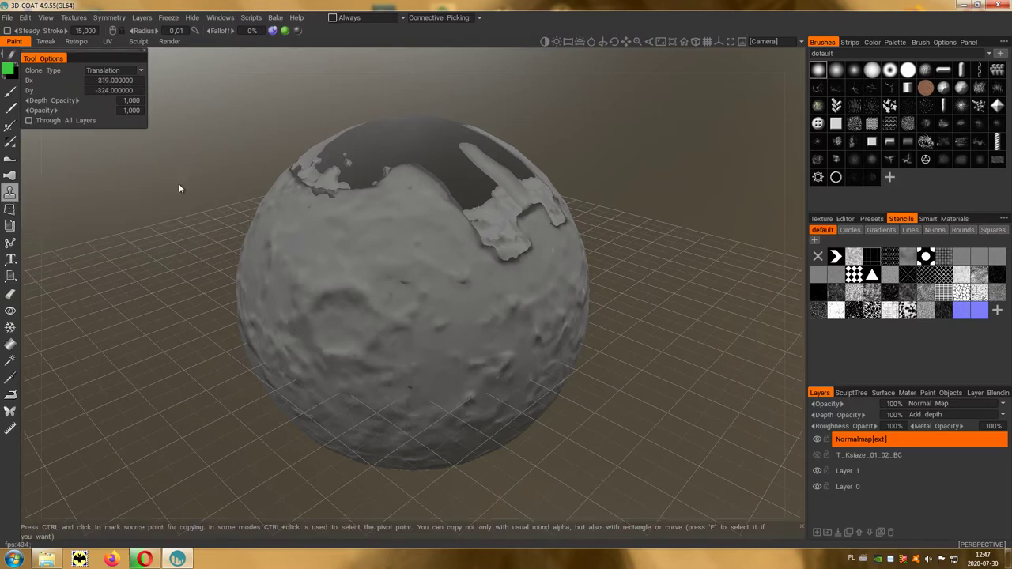
pyautogui.middleClick(320, 249)
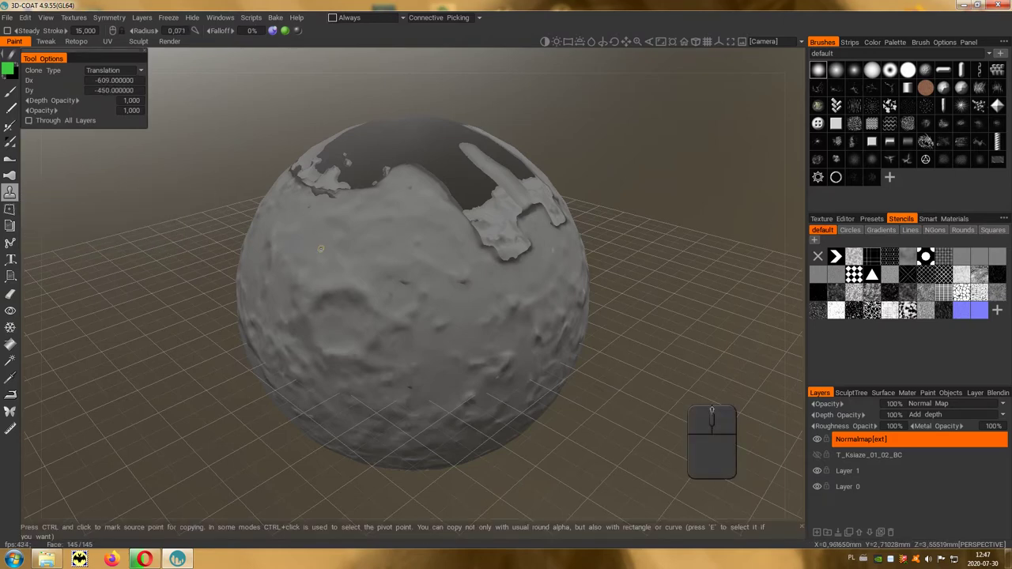
pyautogui.scroll(2, 320, 249)
pyautogui.scroll(3, 321, 249)
pyautogui.scroll(3, 320, 249)
pyautogui.keyDown('alt'); pyautogui.moveTo(405, 272); pyautogui.dragTo(366, 281); pyautogui.keyUp('alt')
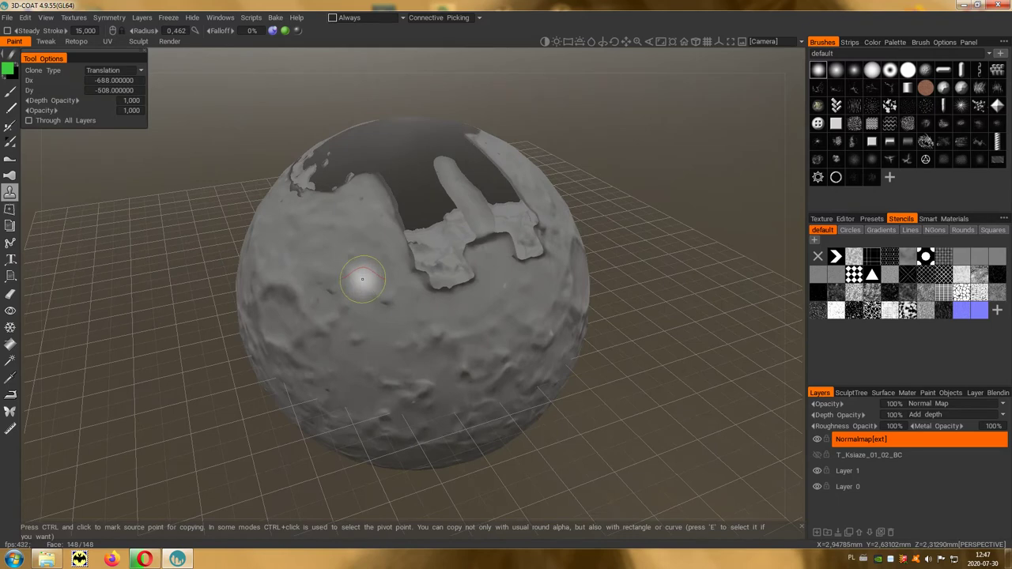
# Step: Set a clone source on bumpy surface and clone it over the dark patch from several angles
pyautogui.keyDown('ctrl'); pyautogui.click(362, 278); pyautogui.keyUp('ctrl')
pyautogui.keyDown('ctrl'); pyautogui.click(362, 279); pyautogui.keyUp('ctrl')
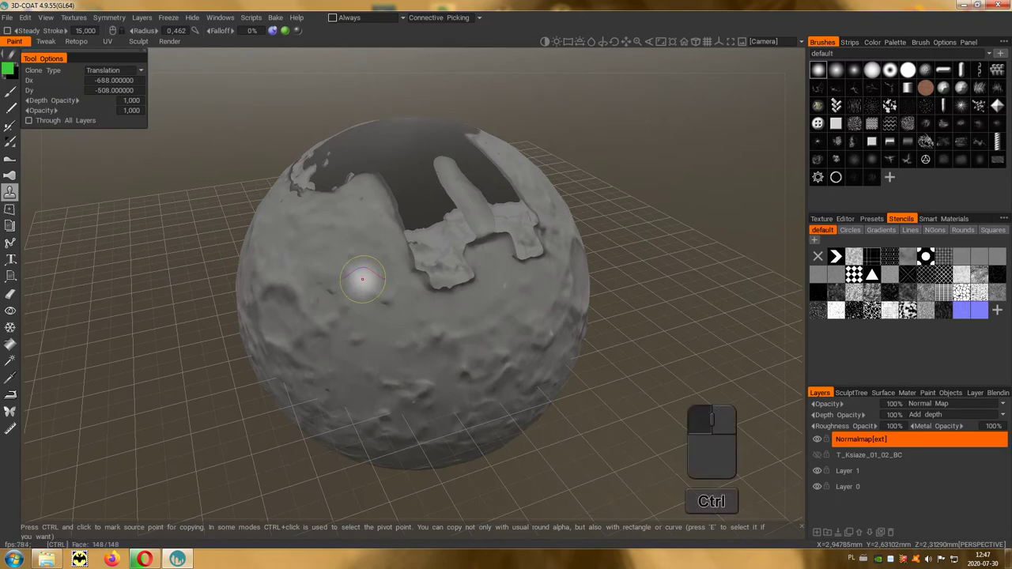
pyautogui.moveTo(433, 272)
pyautogui.mouseDown()
pyautogui.moveTo(449, 268)
pyautogui.moveTo(413, 221)
pyautogui.mouseUp()
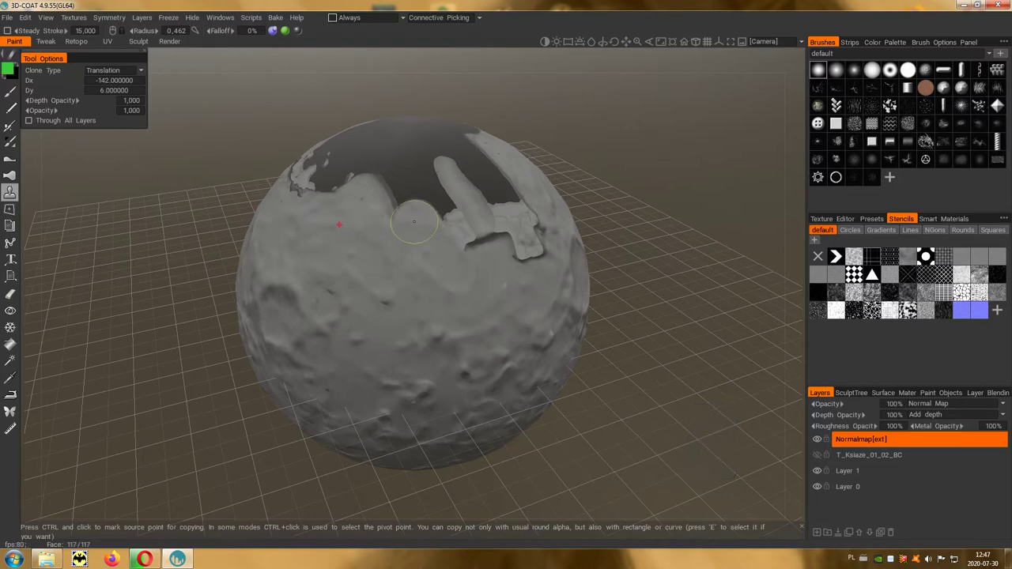
pyautogui.moveTo(419, 204)
pyautogui.mouseDown(button='right')
pyautogui.moveTo(427, 238)
pyautogui.moveTo(495, 292)
pyautogui.mouseUp(button='right')
pyautogui.moveTo(417, 265)
pyautogui.mouseDown(button='right')
pyautogui.moveTo(392, 235)
pyautogui.moveTo(463, 255)
pyautogui.moveTo(490, 245)
pyautogui.moveTo(473, 228)
pyautogui.mouseUp(button='right')
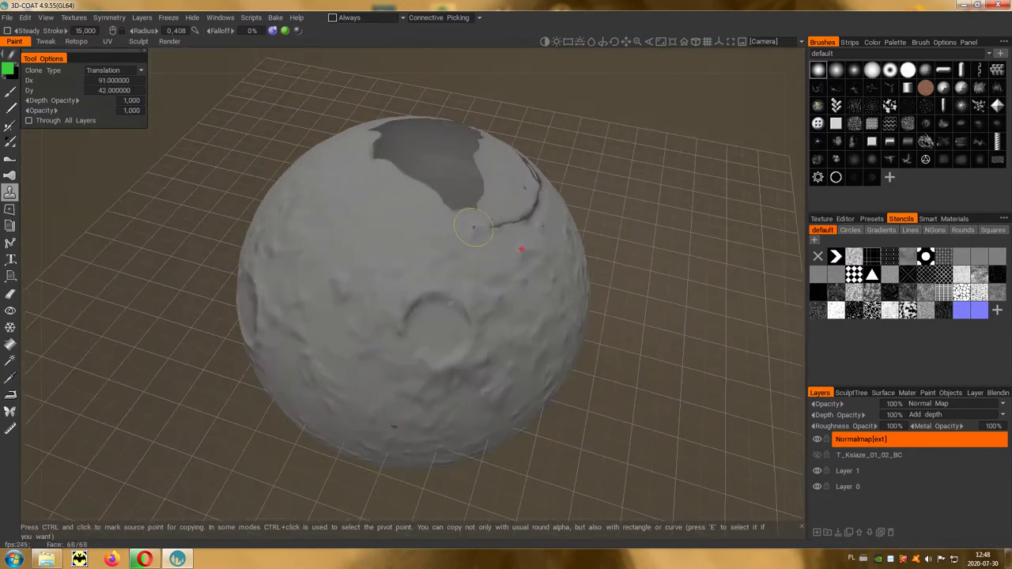
pyautogui.moveTo(474, 228)
pyautogui.keyDown('alt'); pyautogui.mouseDown()
pyautogui.moveTo(486, 254)
pyautogui.moveTo(420, 273)
pyautogui.moveTo(429, 300)
pyautogui.moveTo(414, 276)
pyautogui.moveTo(475, 332)
pyautogui.mouseUp(); pyautogui.keyUp('alt')
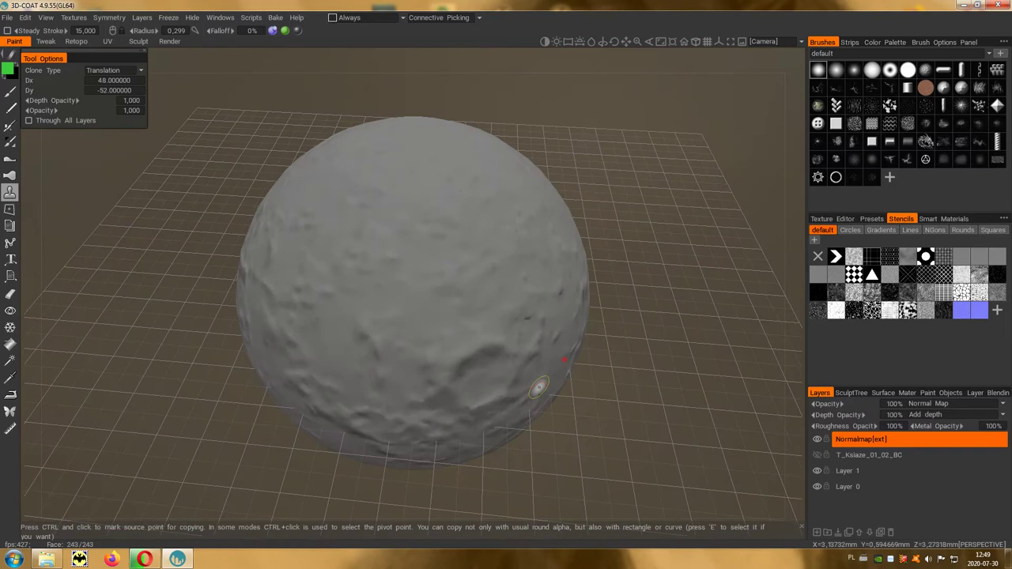
# Step: Show and select T_Ksiaze_01_02_BC, then clone rocky texture over the red cap at 0.25–0.5 opacity
pyautogui.click(817, 455)
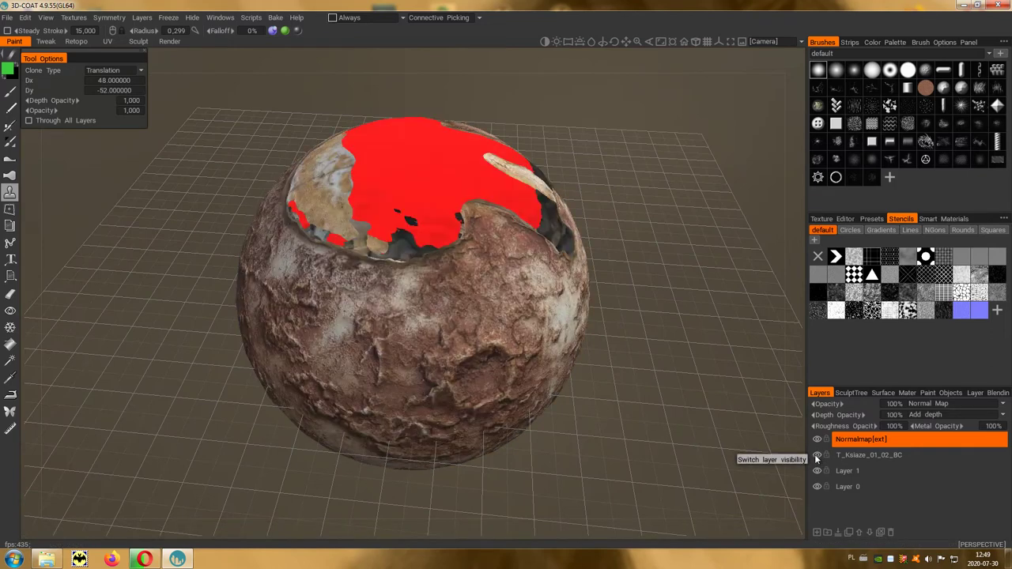
pyautogui.click(870, 456)
pyautogui.moveTo(692, 403); pyautogui.dragTo(632, 379, button='middle')
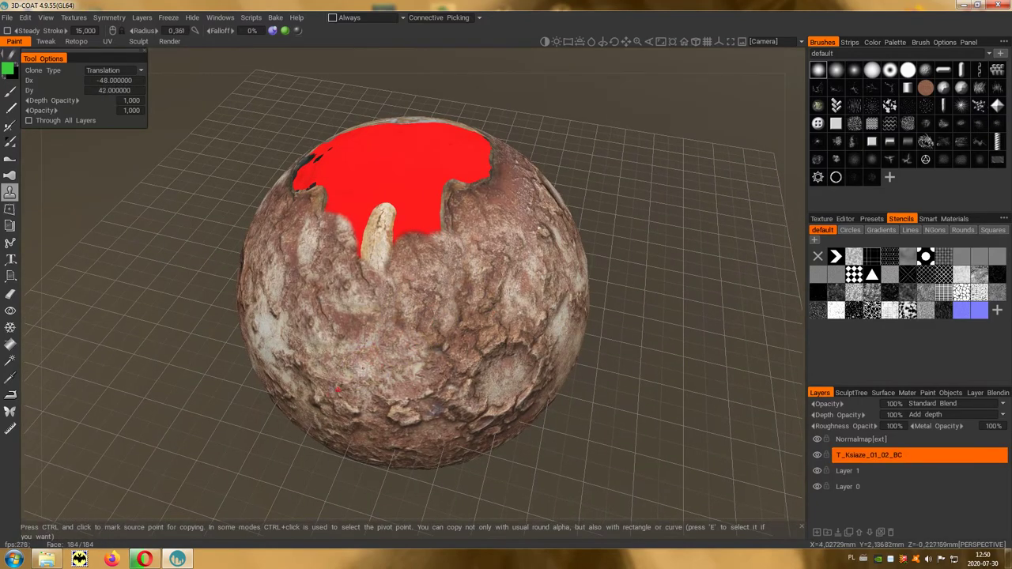
pyautogui.moveTo(463, 265)
pyautogui.keyDown('alt'); pyautogui.mouseDown()
pyautogui.moveTo(443, 237)
pyautogui.moveTo(475, 253)
pyautogui.moveTo(394, 260)
pyautogui.moveTo(437, 225)
pyautogui.moveTo(356, 189)
pyautogui.mouseUp(); pyautogui.keyUp('alt')
pyautogui.moveTo(135, 111); pyautogui.dragTo(103, 111)
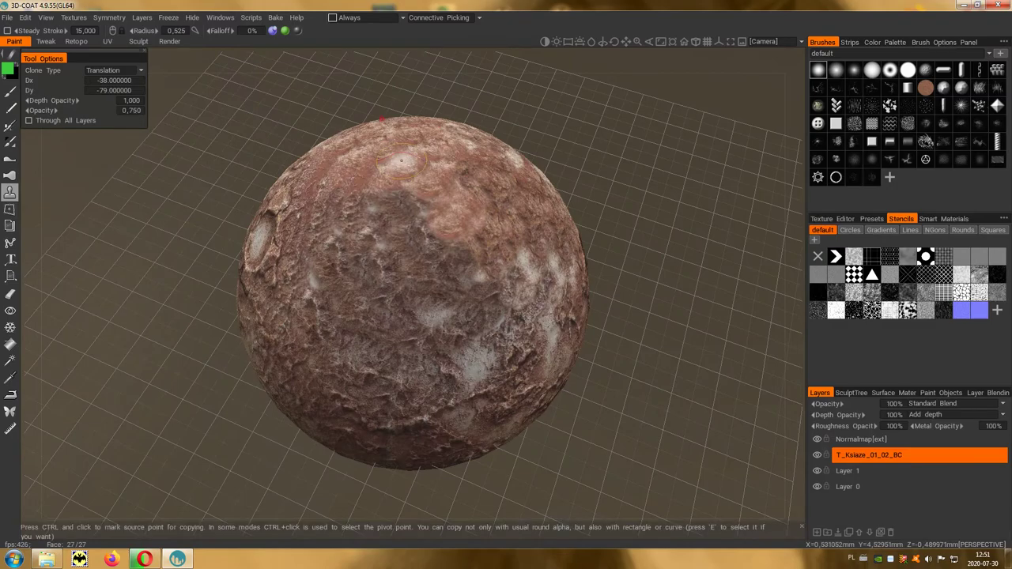
pyautogui.moveTo(411, 238)
pyautogui.keyDown('alt'); pyautogui.mouseDown()
pyautogui.moveTo(443, 257)
pyautogui.moveTo(427, 245)
pyautogui.mouseUp(); pyautogui.keyUp('alt')
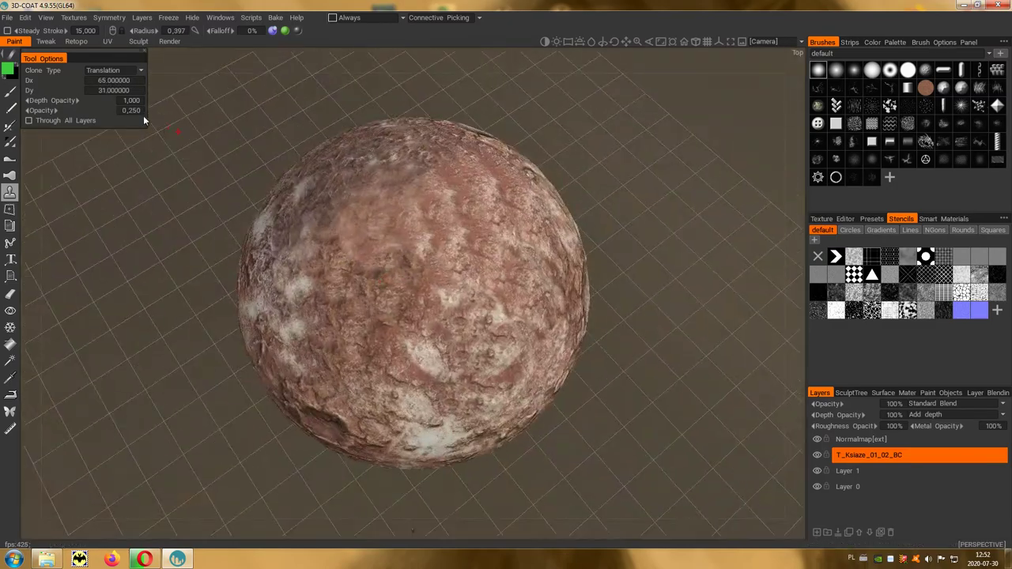
pyautogui.moveTo(103, 111); pyautogui.dragTo(134, 111)
pyautogui.moveTo(356, 261)
pyautogui.keyDown('alt'); pyautogui.mouseDown()
pyautogui.moveTo(377, 295)
pyautogui.moveTo(490, 313)
pyautogui.mouseUp(); pyautogui.keyUp('alt')
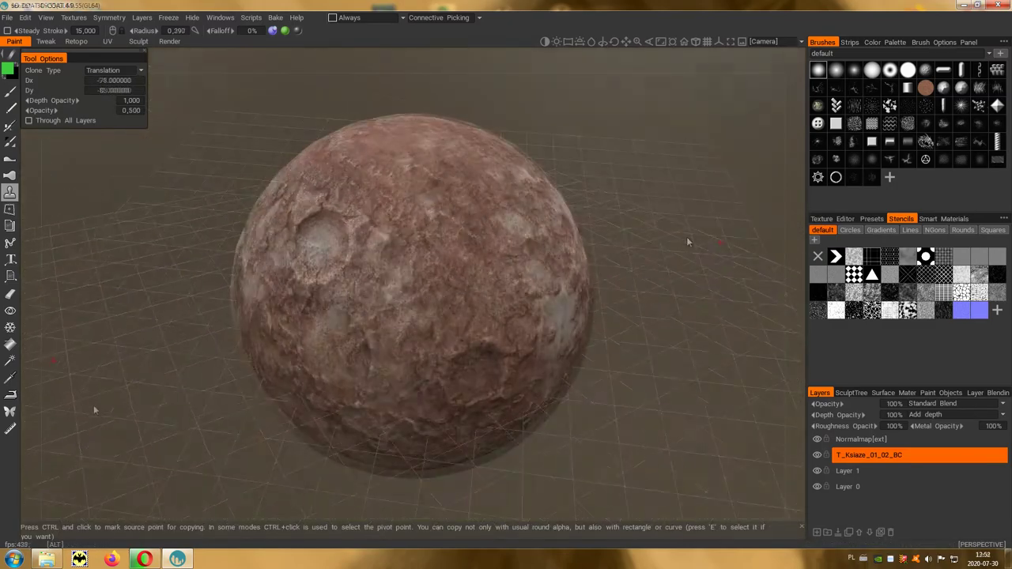
pyautogui.moveTo(93, 405)
pyautogui.keyDown('alt'); pyautogui.mouseDown()
pyautogui.moveTo(225, 424)
pyautogui.moveTo(308, 406)
pyautogui.moveTo(553, 266)
pyautogui.moveTo(722, 391)
pyautogui.mouseUp(); pyautogui.keyUp('alt')
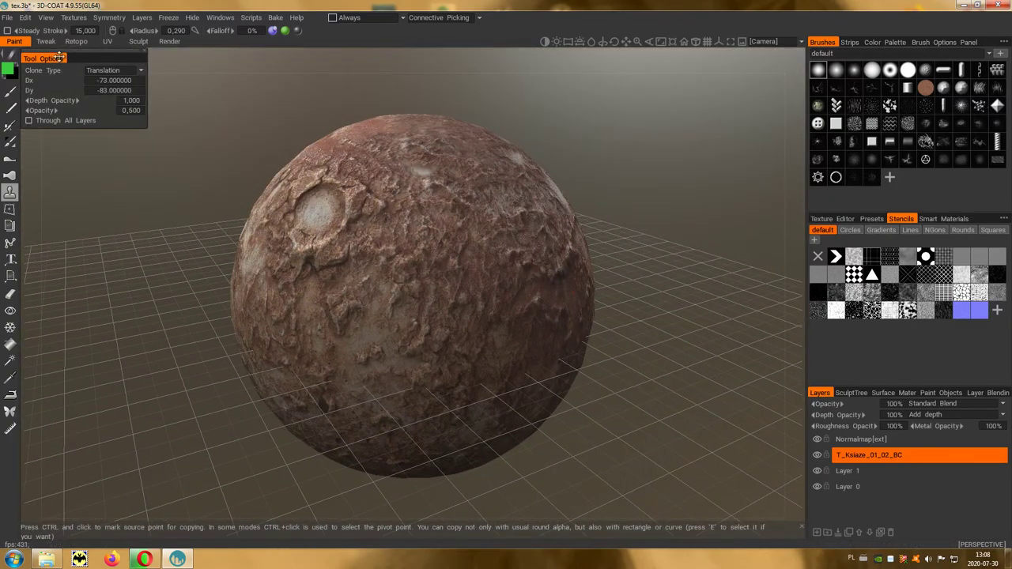
# Step: Set Preferences > In/Out Padding Width to 32 and apply the change
pyautogui.click(32, 19)
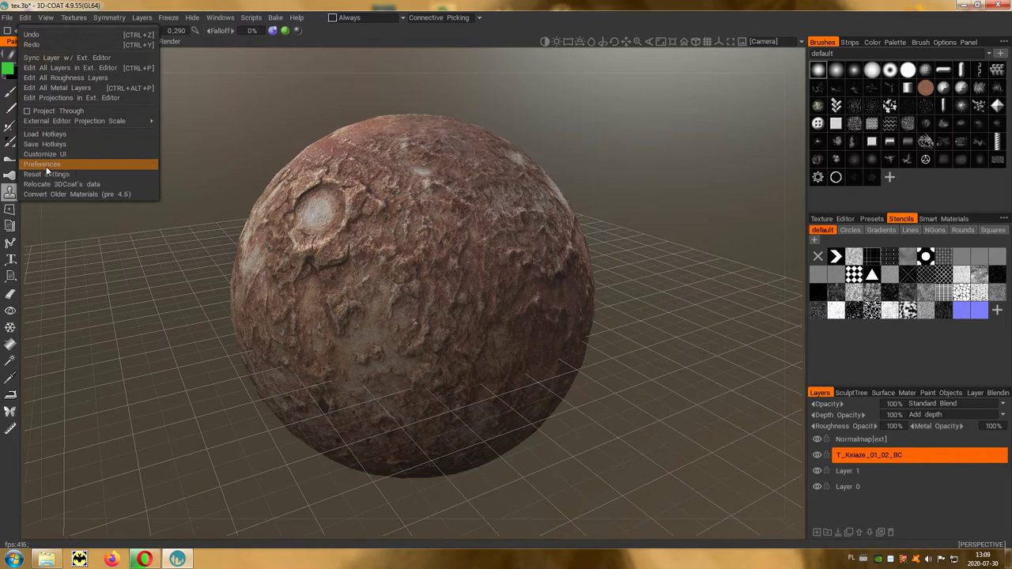
pyautogui.click(67, 166)
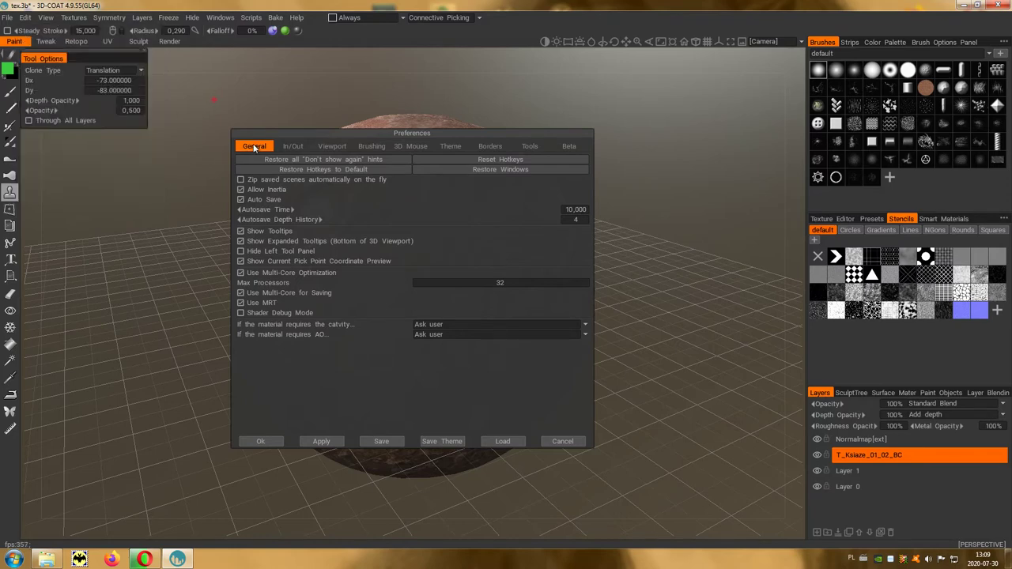
pyautogui.click(298, 147)
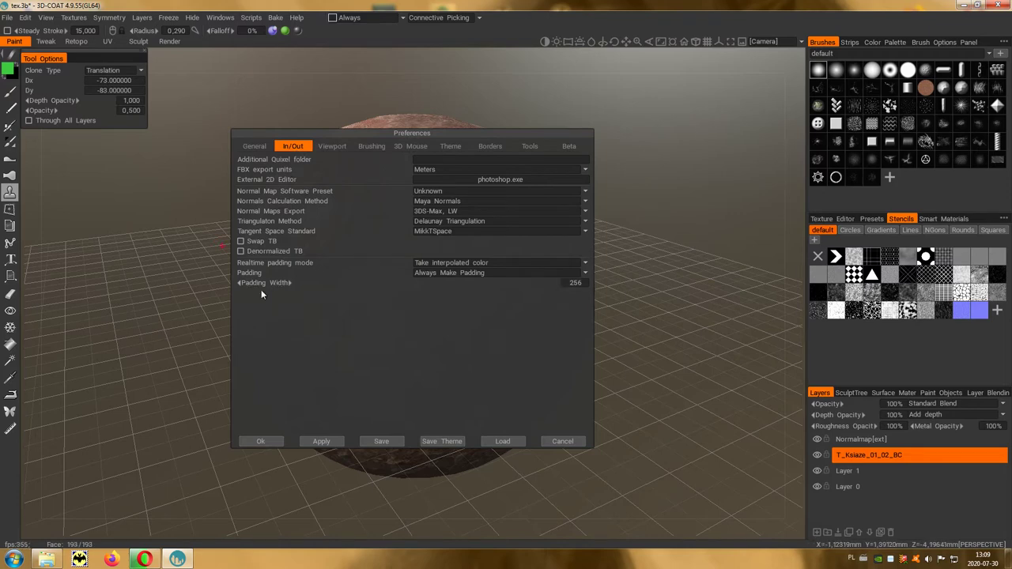
pyautogui.click(581, 284)
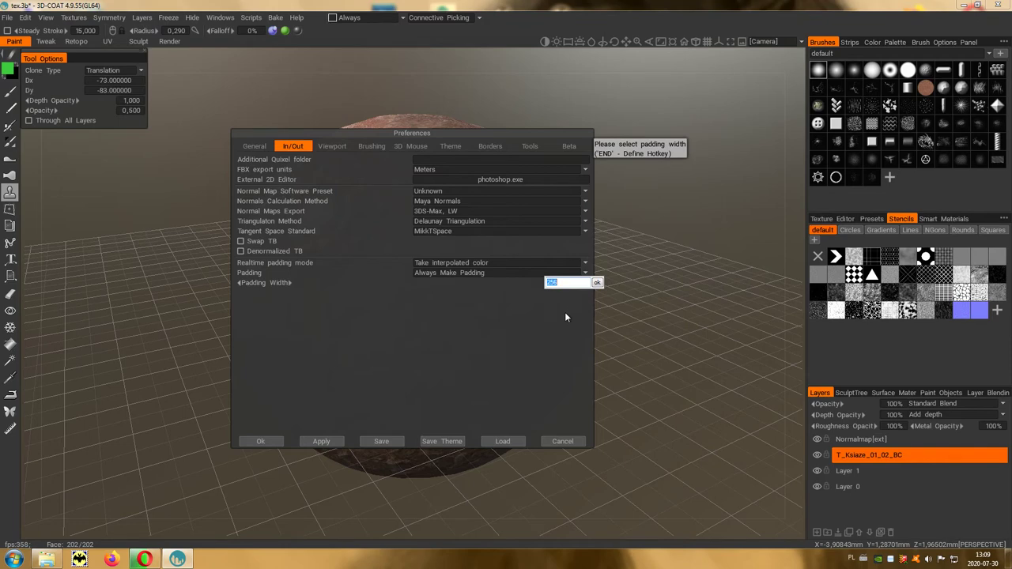
pyautogui.write('32')
pyautogui.click(258, 443)
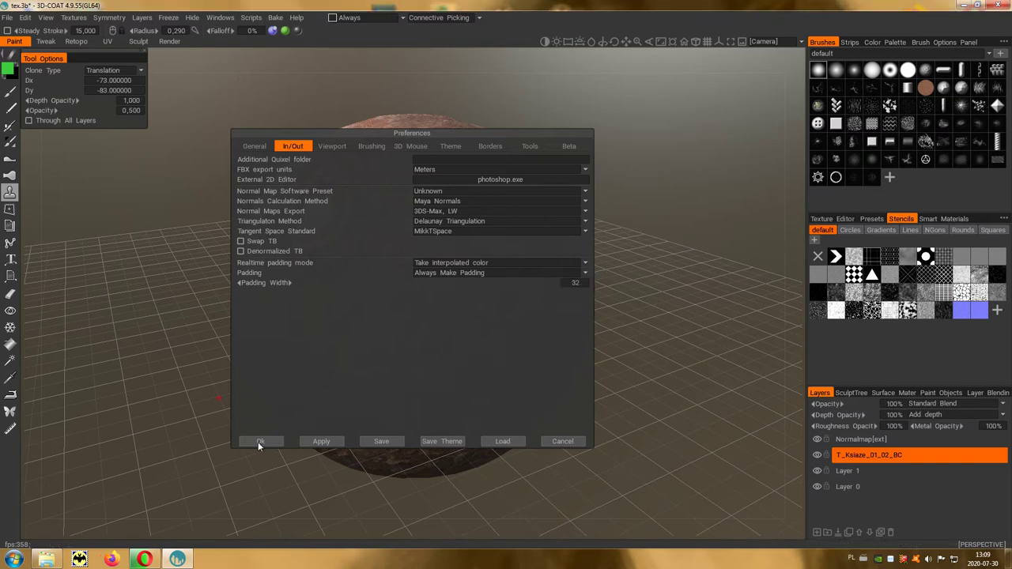
pyautogui.click(259, 441)
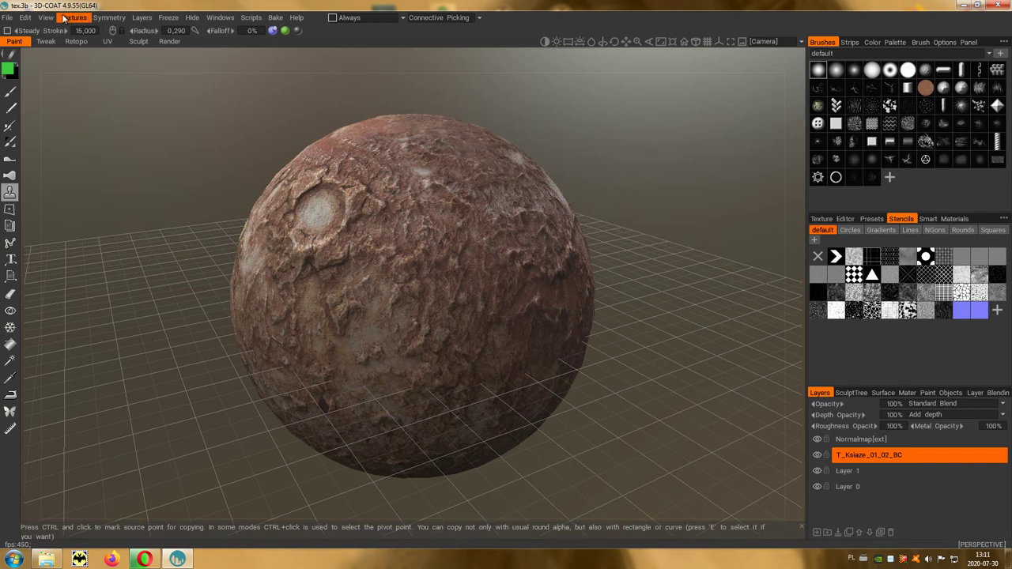
# Step: Export the colour/albedo map under the existing BC name with '_new' appended, as T_Ksiaze_01_02_BC_new.tga in KsiazeMed
pyautogui.click(87, 18)
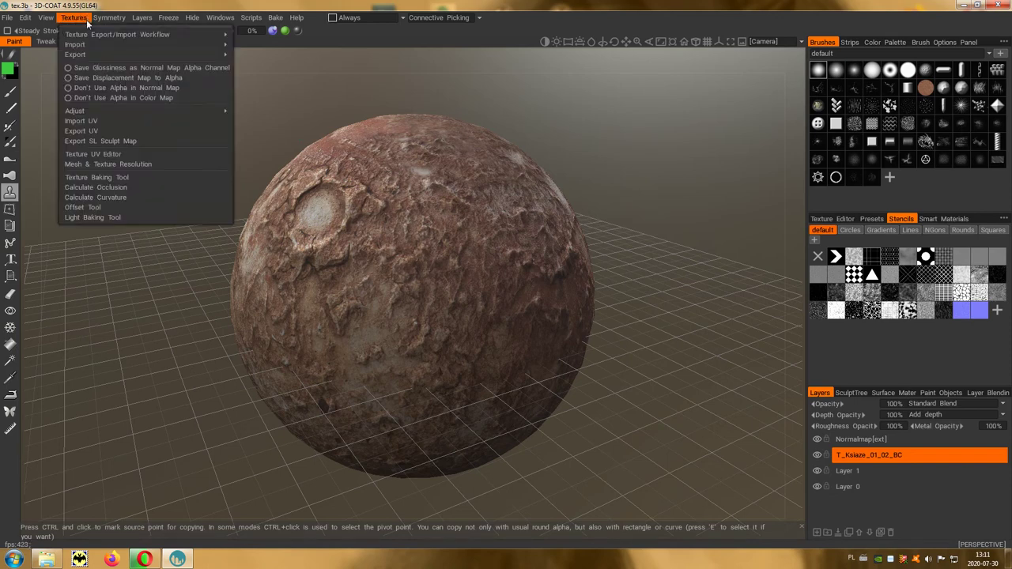
pyautogui.moveTo(75, 54)
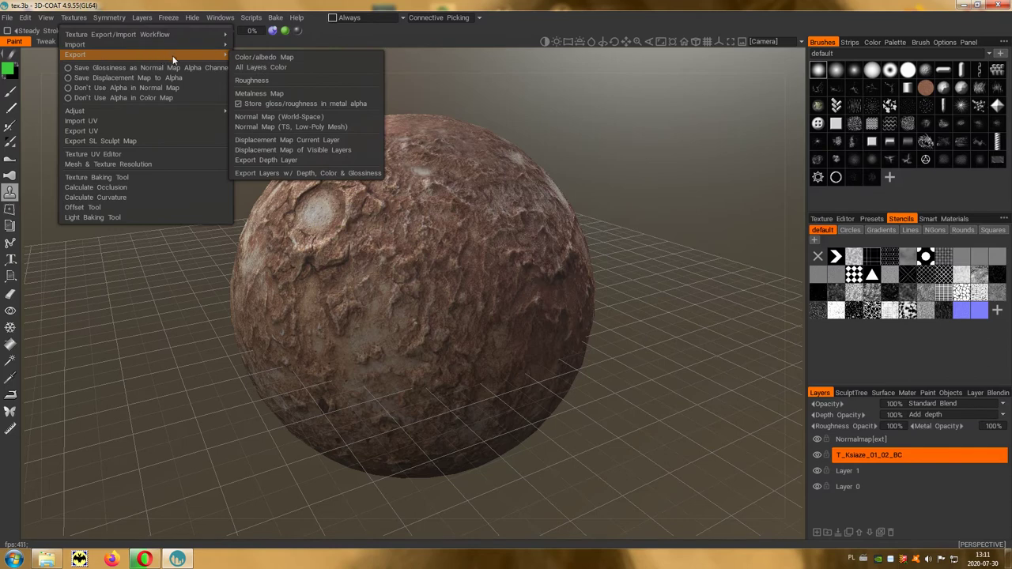
pyautogui.click(301, 58)
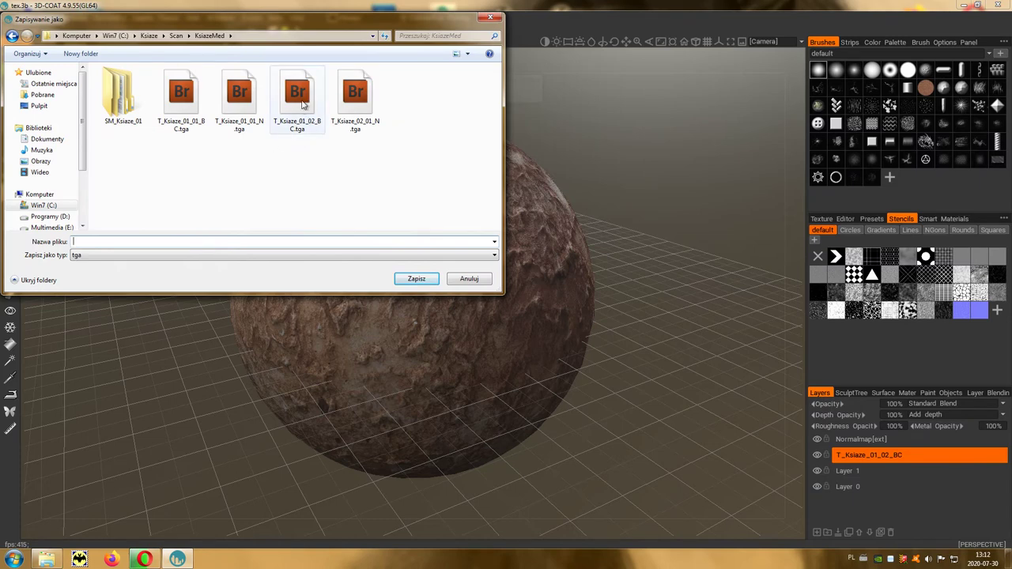
pyautogui.click(307, 111)
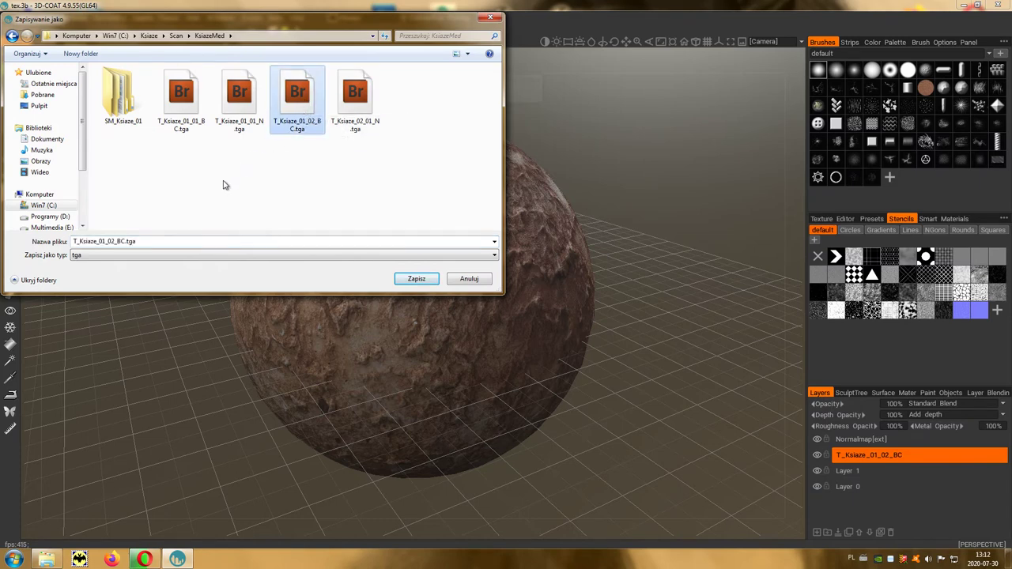
pyautogui.click(124, 241)
pyautogui.click(124, 241)
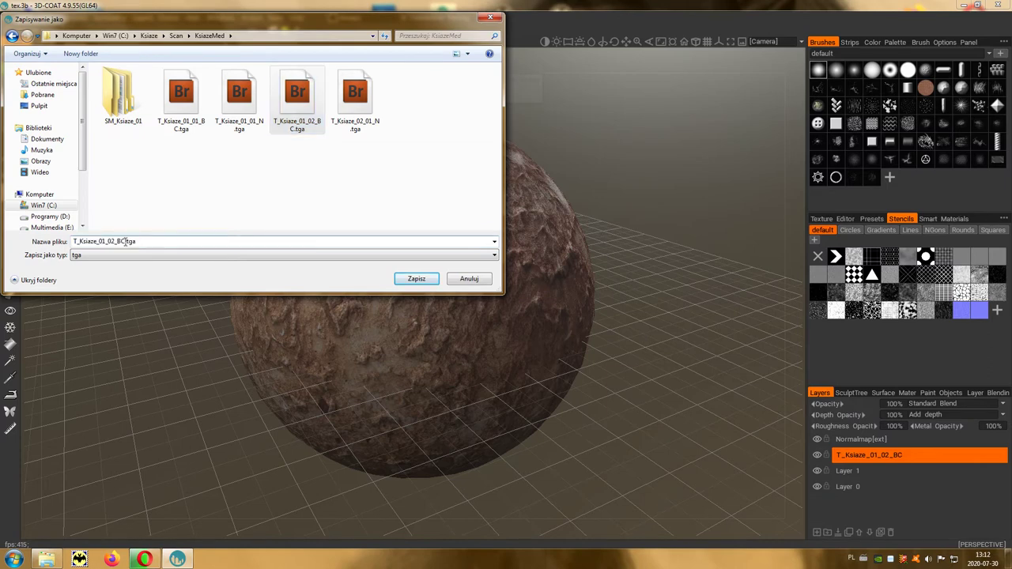
pyautogui.write('_new')
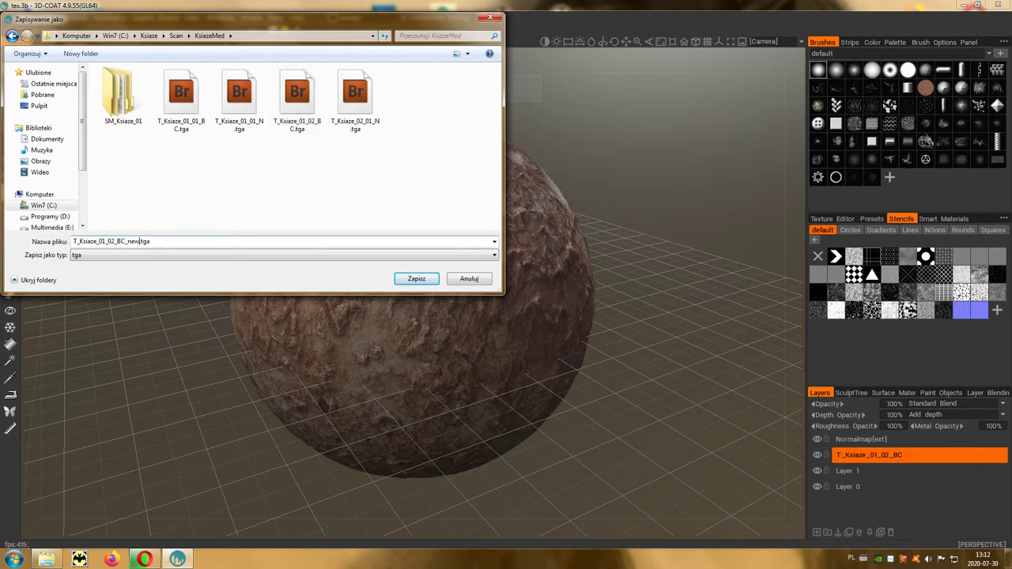
pyautogui.click(401, 278)
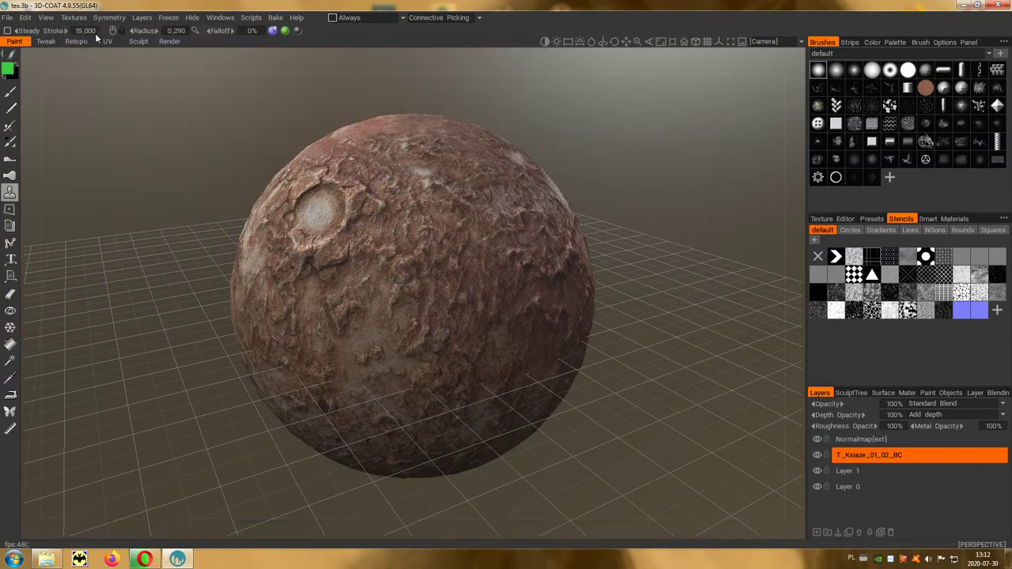
# Step: Export the tangent-space low-poly normal map, naming it from T_Ksiaze_02_01_N.tga with an underscore added after N
pyautogui.click(65, 20)
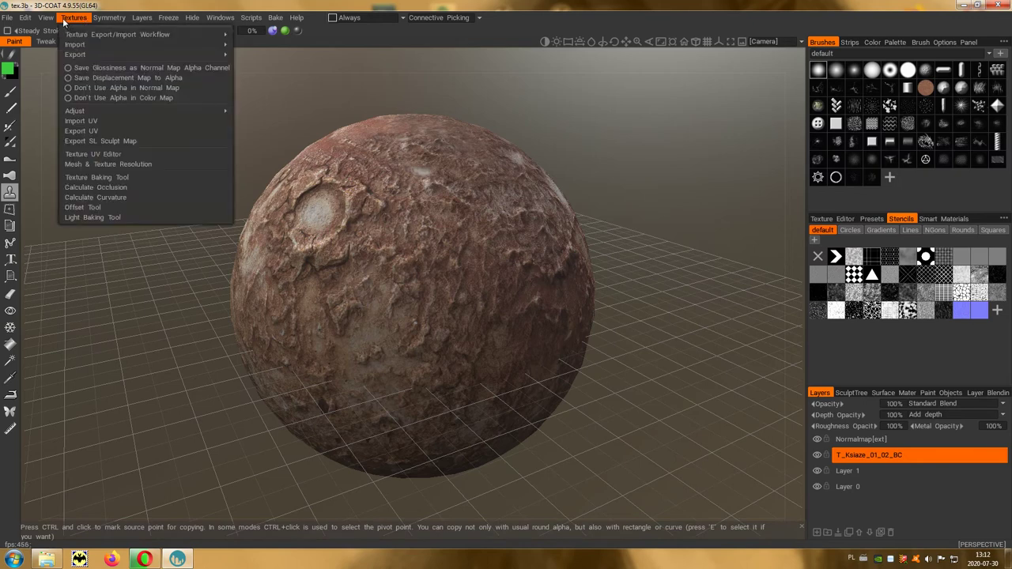
pyautogui.moveTo(76, 54)
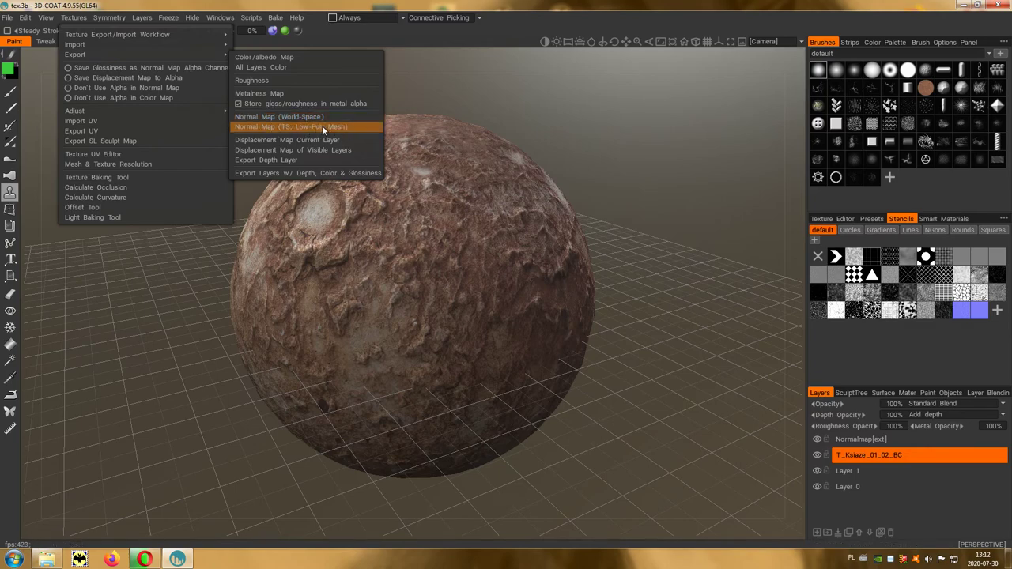
pyautogui.click(305, 125)
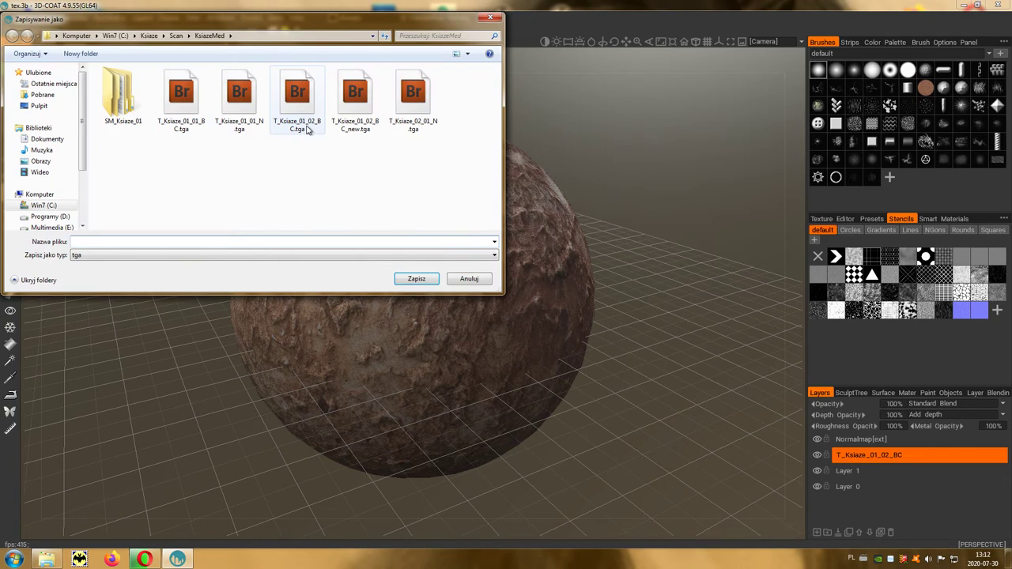
pyautogui.click(422, 108)
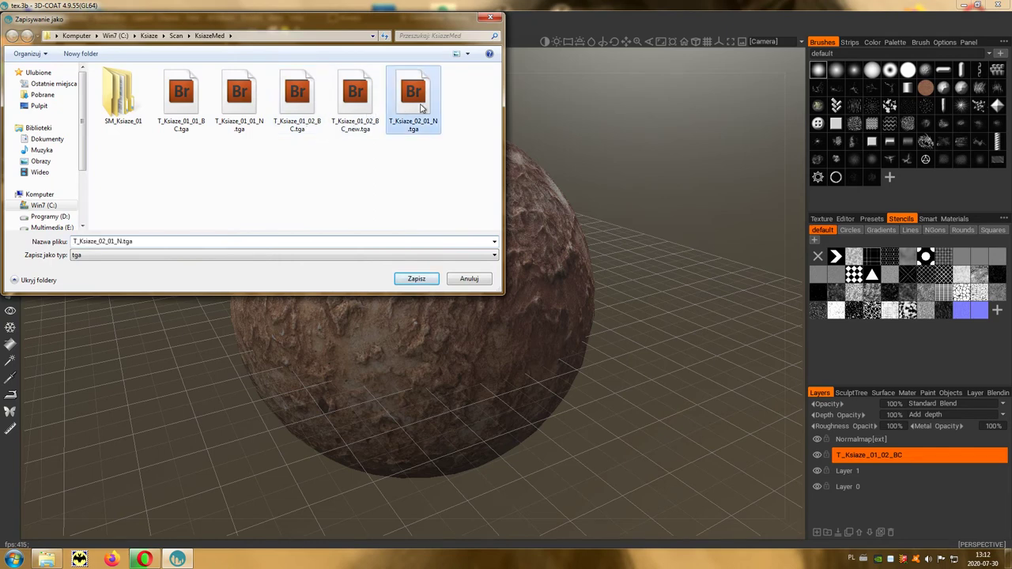
pyautogui.doubleClick(110, 241)
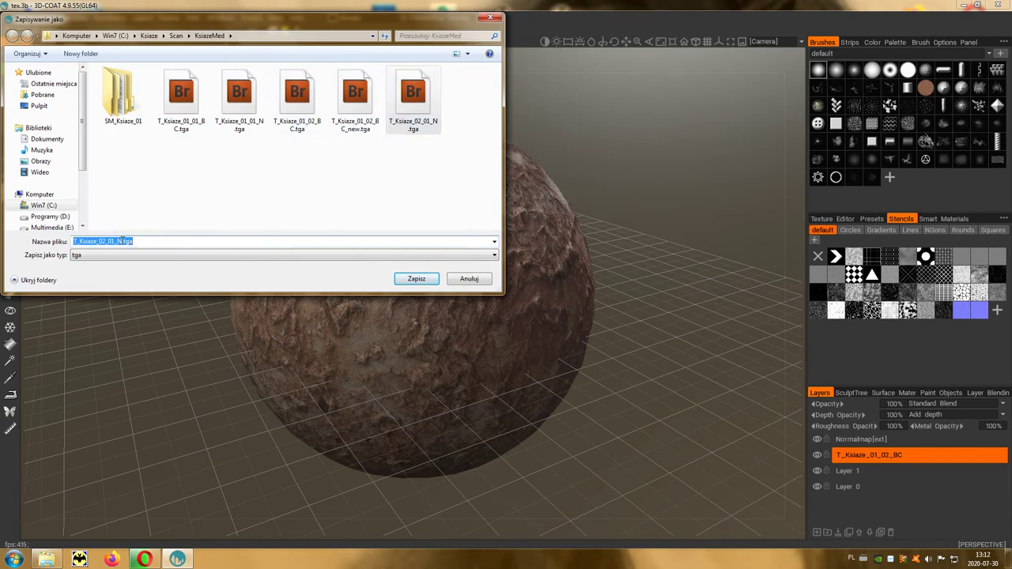
pyautogui.click(122, 241)
pyautogui.write('_')
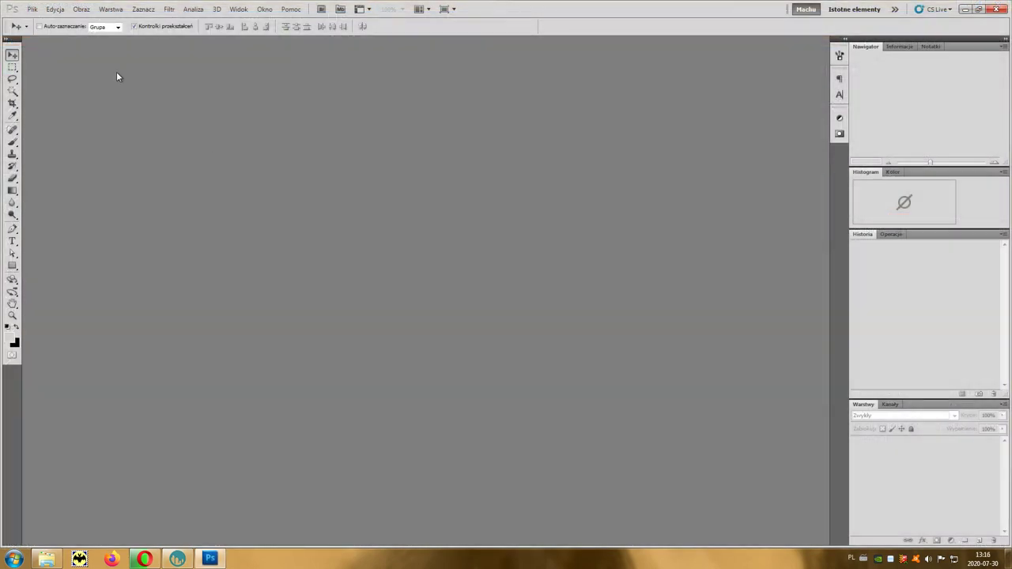
# Step: Open T_Ksiaze_01_01_BC.tga from the SM_Ksiaze_01\Textures folder in Photoshop
pyautogui.click(35, 11)
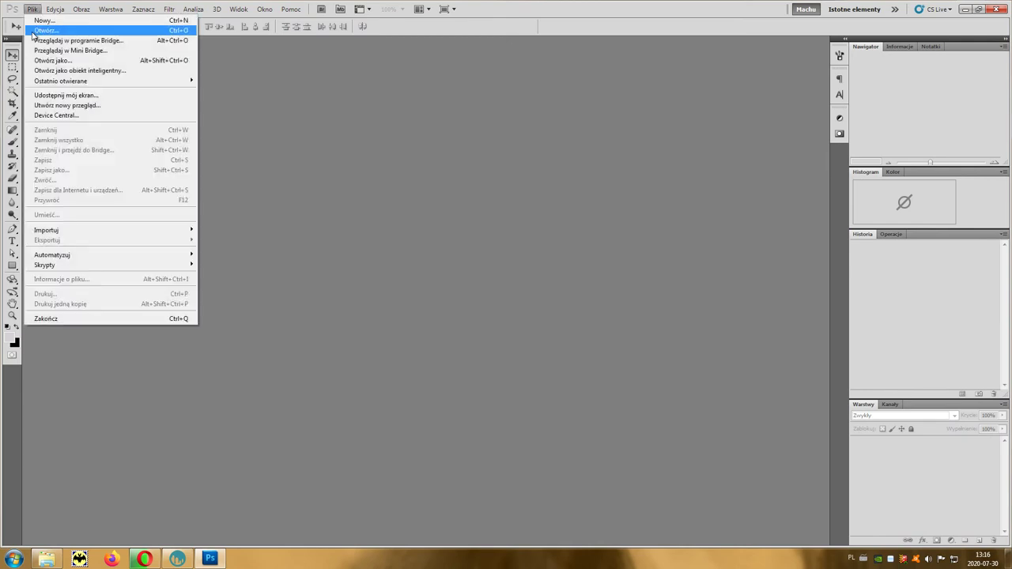
pyautogui.click(91, 35)
pyautogui.doubleClick(445, 147)
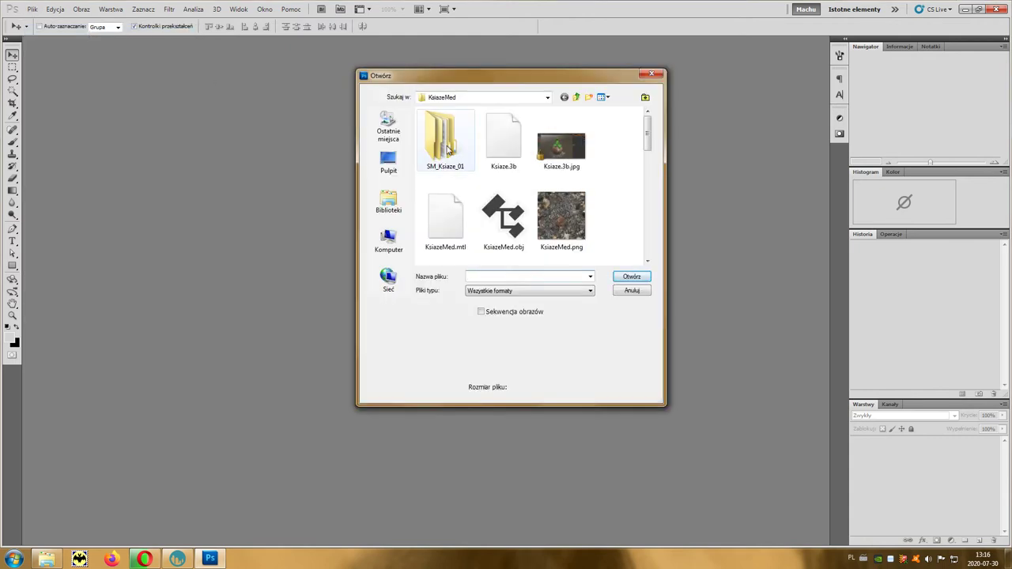
pyautogui.doubleClick(440, 145)
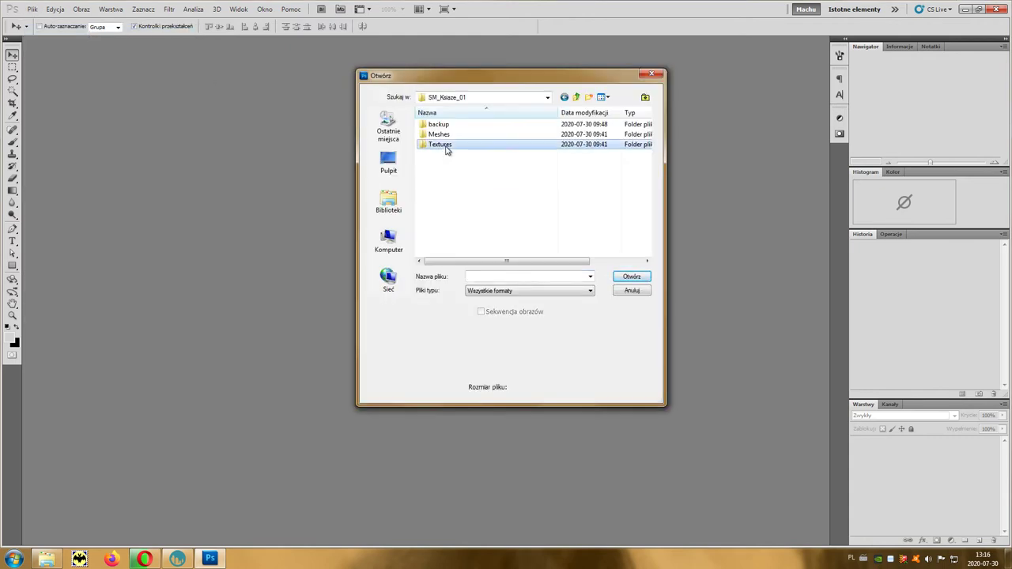
pyautogui.click(446, 146)
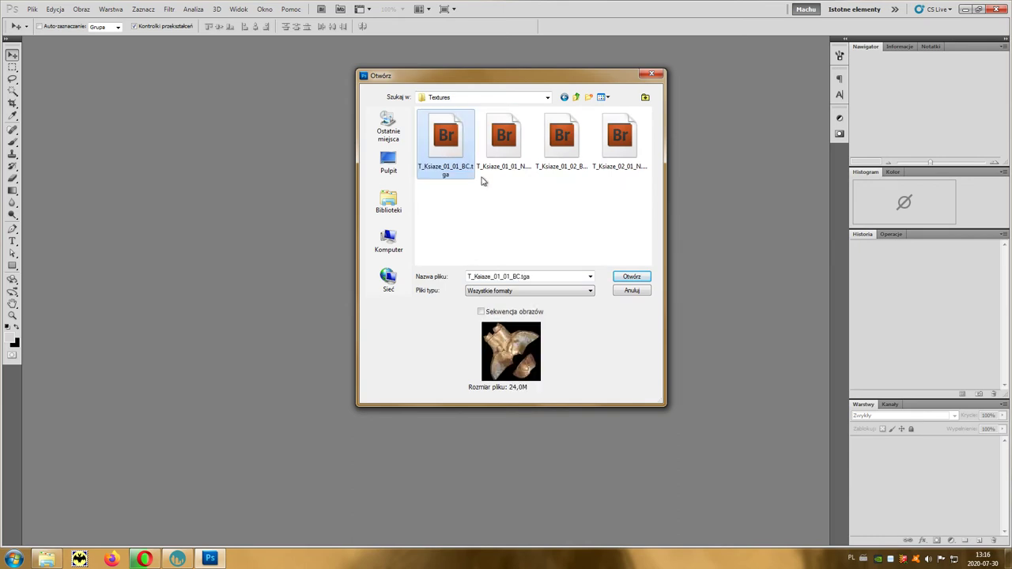
pyautogui.click(625, 276)
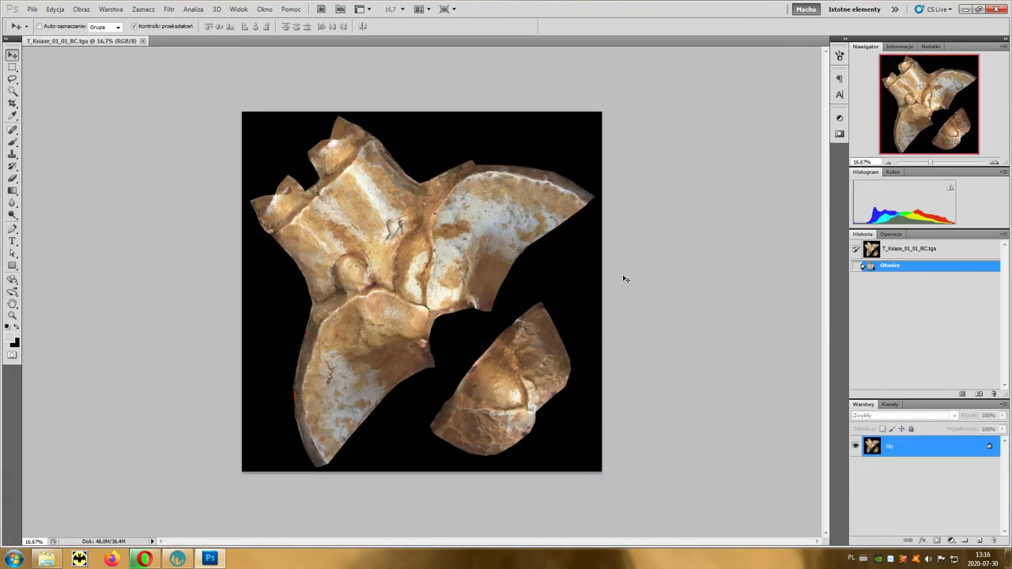
# Step: Duplicate the Tło background layer as Tło kopia and zoom in on the texture
pyautogui.rightClick(909, 450)
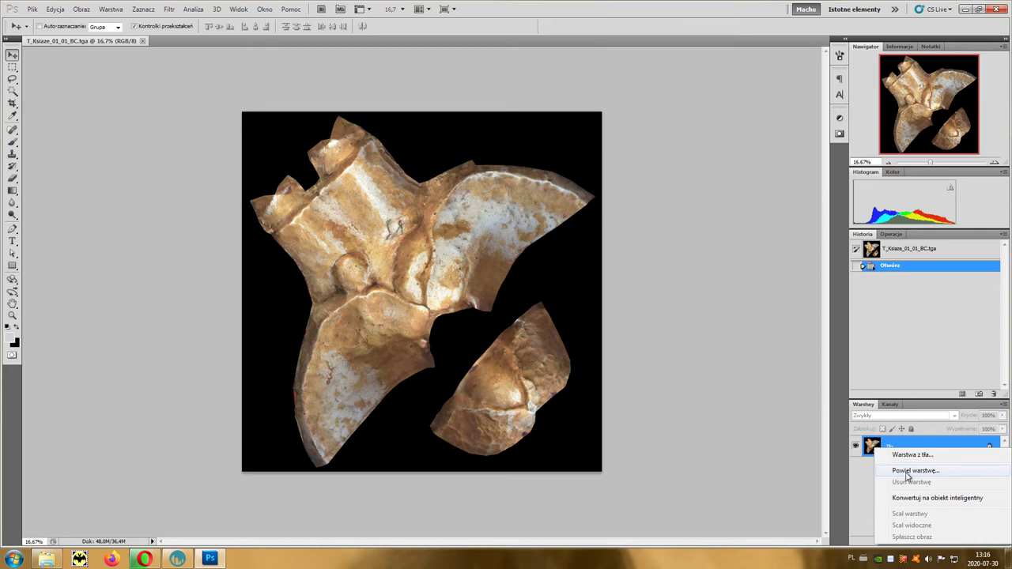
pyautogui.click(908, 471)
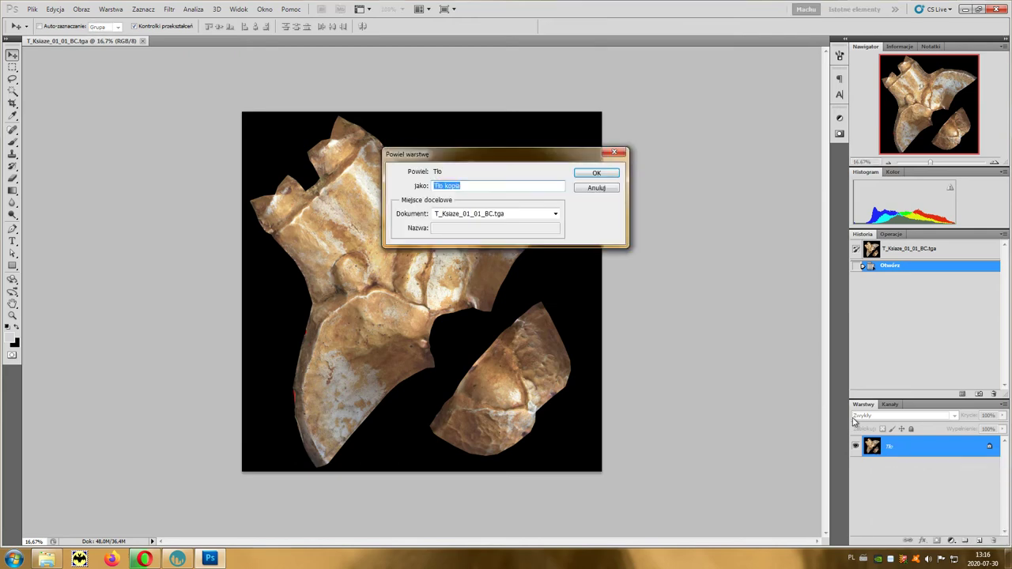
pyautogui.click(596, 174)
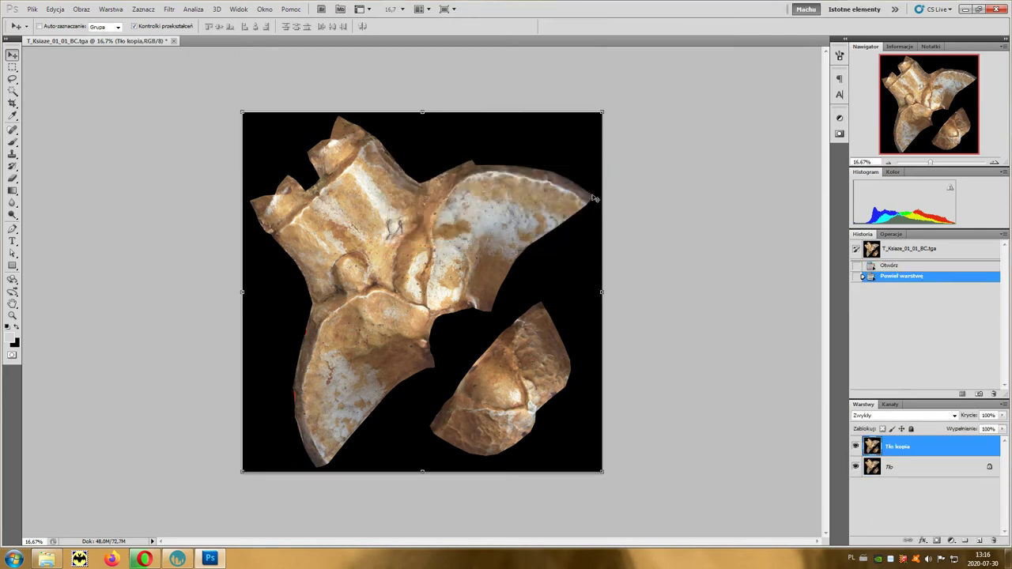
pyautogui.keyDown('alt'); pyautogui.scroll(4, 300, 406); pyautogui.keyUp('alt')
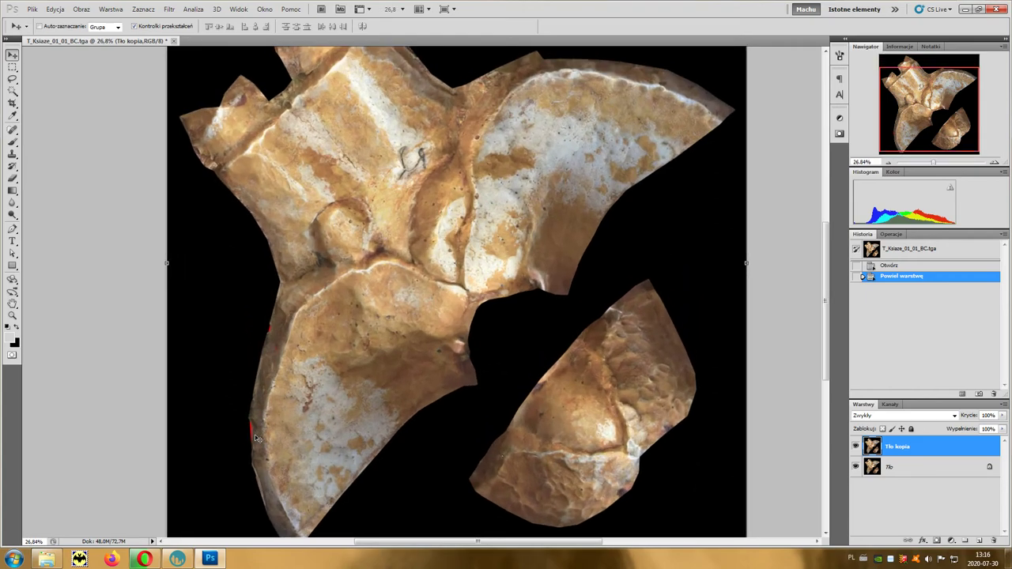
pyautogui.keyDown('alt'); pyautogui.scroll(2, 245, 453); pyautogui.keyUp('alt')
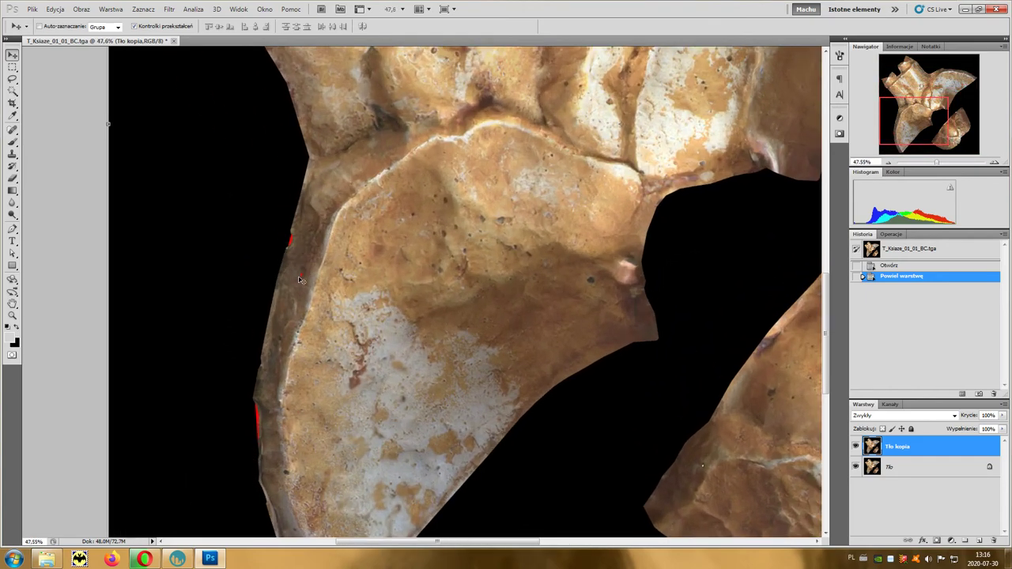
# Step: With the Spot Healing Brush, heal the red mark on the upper left edge of the rock fragment
pyautogui.click(12, 132)
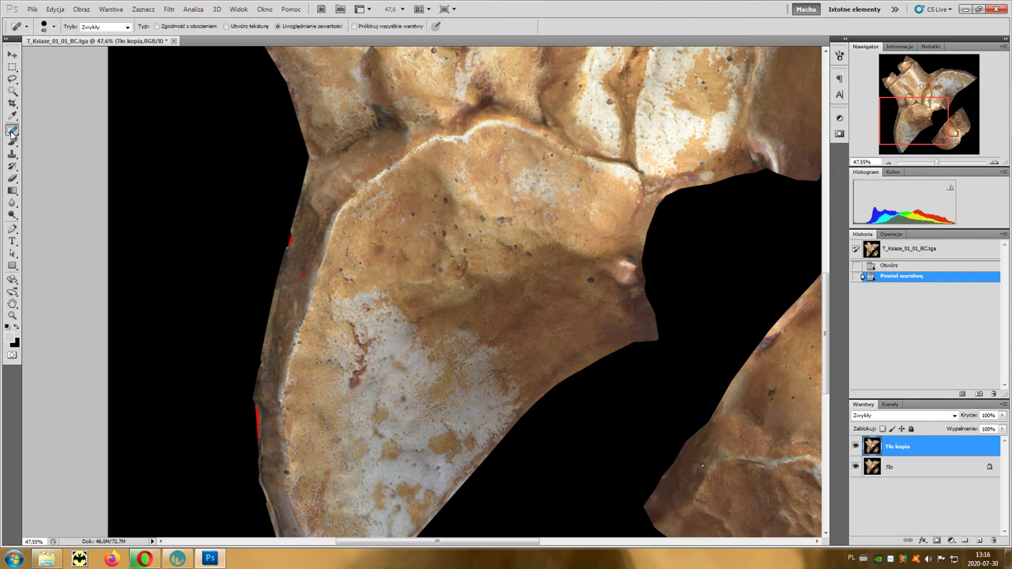
pyautogui.keyDown('alt'); pyautogui.scroll(1, 300, 275); pyautogui.keyUp('alt')
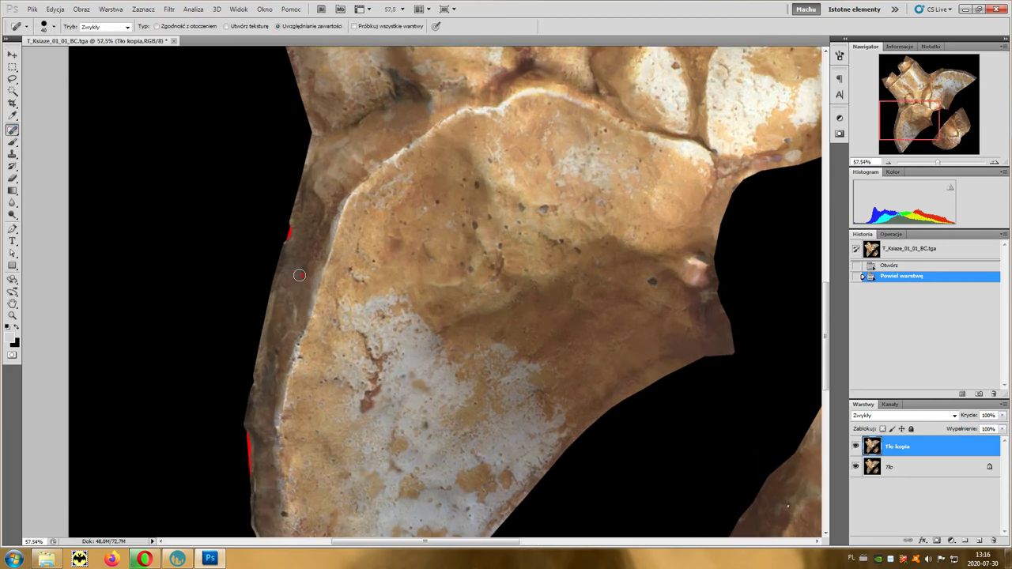
pyautogui.keyDown('alt'); pyautogui.scroll(1, 301, 277); pyautogui.keyUp('alt')
pyautogui.click(303, 275)
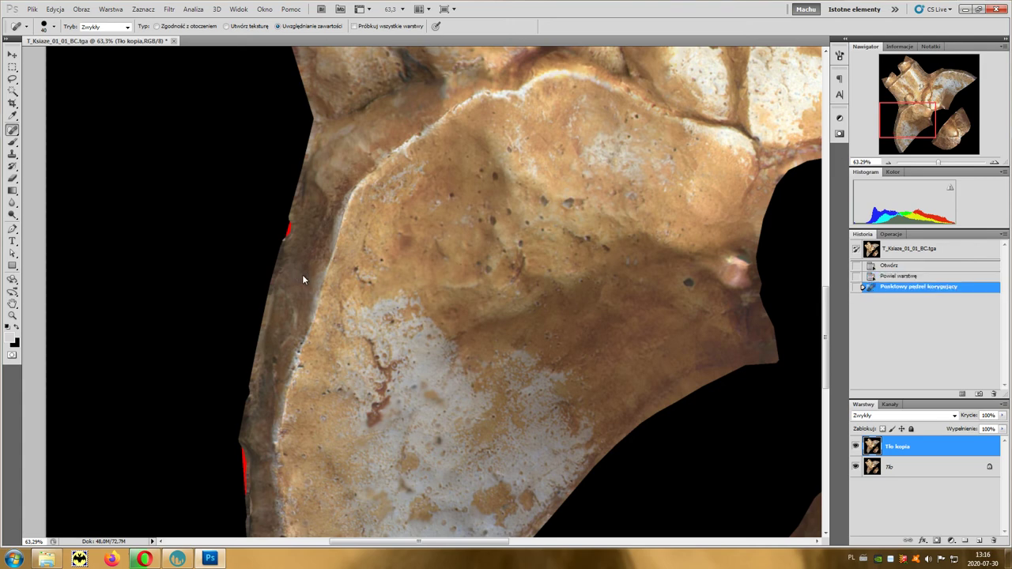
pyautogui.moveTo(285, 239); pyautogui.dragTo(285, 230)
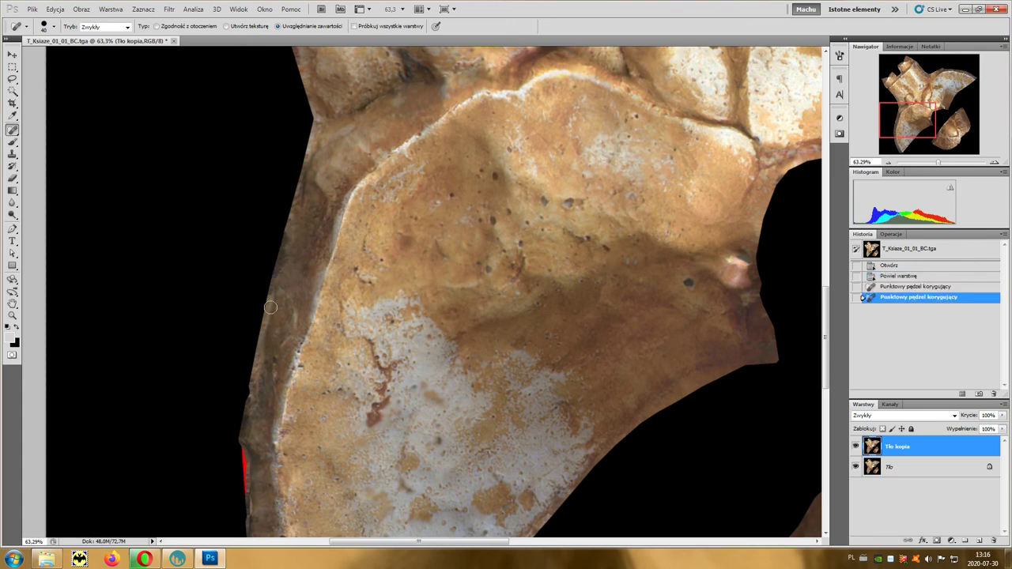
# Step: Heal the remaining red marks further down the fragment's left edge, then zoom back out
pyautogui.moveTo(249, 432)
pyautogui.mouseDown()
pyautogui.moveTo(281, 308)
pyautogui.moveTo(277, 354)
pyautogui.mouseUp()
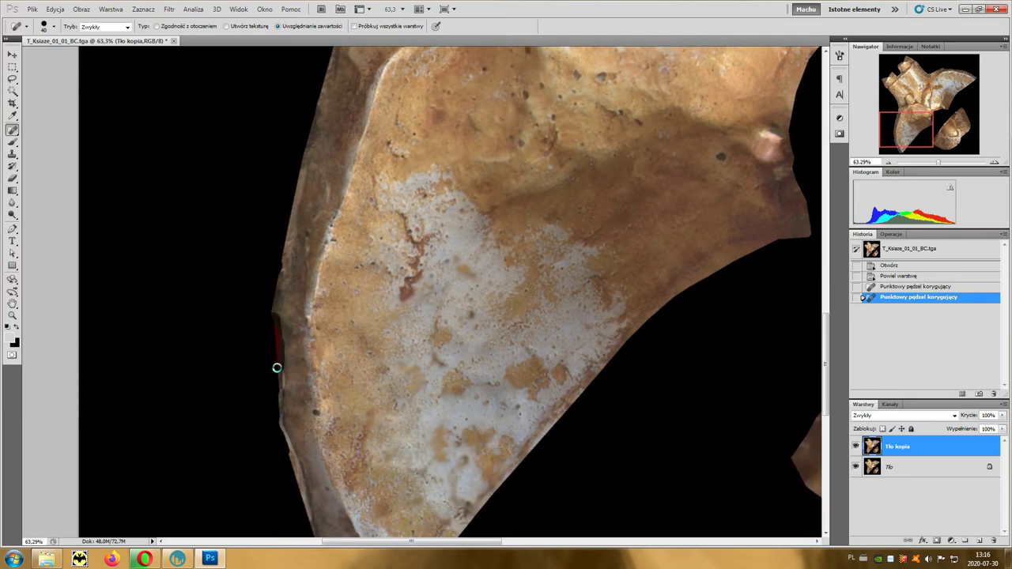
pyautogui.moveTo(277, 354); pyautogui.dragTo(277, 372)
pyautogui.moveTo(275, 329); pyautogui.dragTo(260, 375)
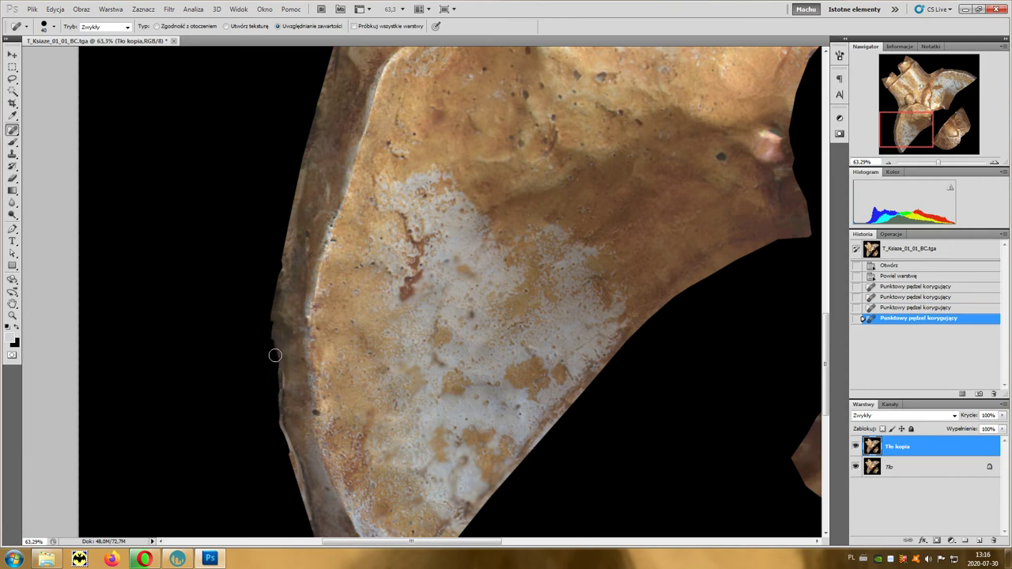
pyautogui.moveTo(275, 361); pyautogui.dragTo(271, 384)
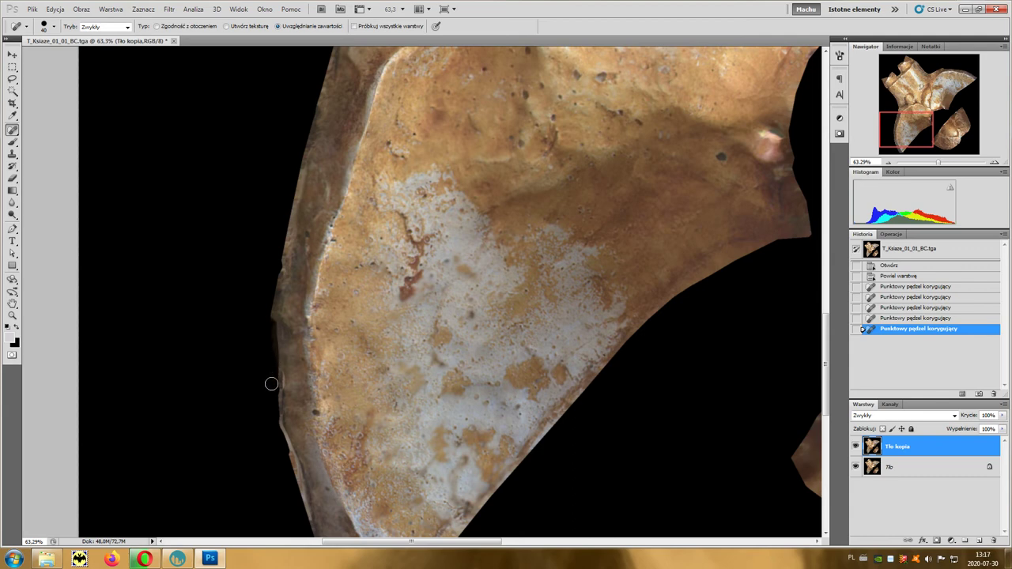
pyautogui.moveTo(276, 348); pyautogui.dragTo(268, 330)
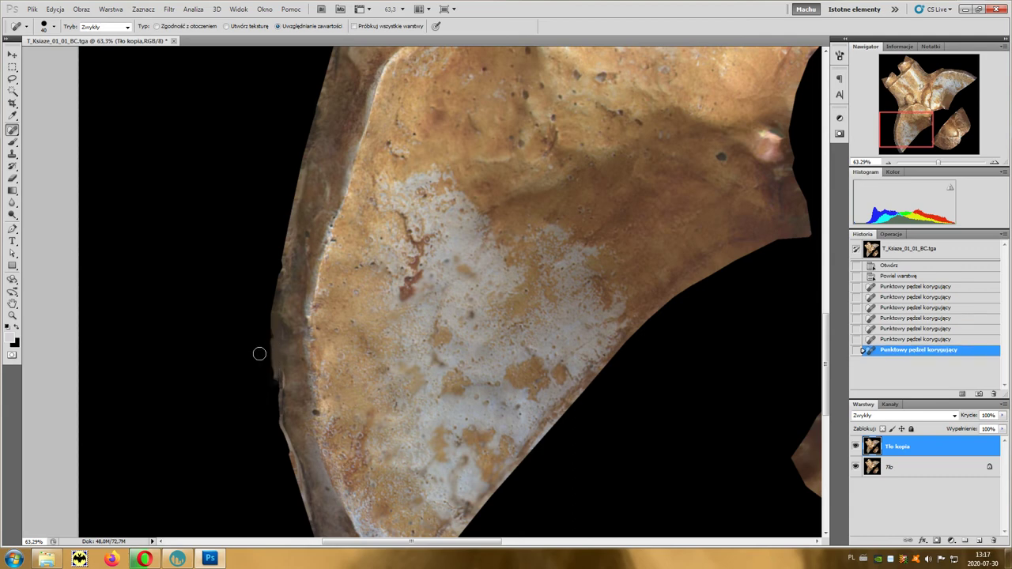
pyautogui.keyDown('alt'); pyautogui.scroll(-2, 292, 368); pyautogui.keyUp('alt')
pyautogui.keyDown('alt'); pyautogui.scroll(-2, 294, 340); pyautogui.keyUp('alt')
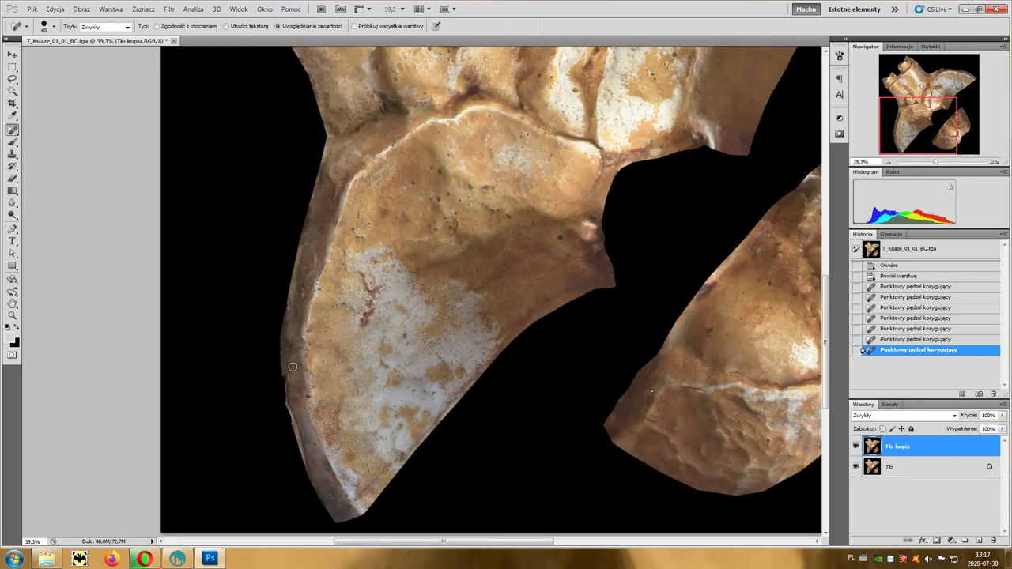
pyautogui.keyDown('alt'); pyautogui.scroll(-1, 297, 301); pyautogui.keyUp('alt')
pyautogui.keyDown('alt'); pyautogui.scroll(-1, 299, 237); pyautogui.keyUp('alt')
pyautogui.keyDown('alt'); pyautogui.scroll(-1, 299, 228); pyautogui.keyUp('alt')
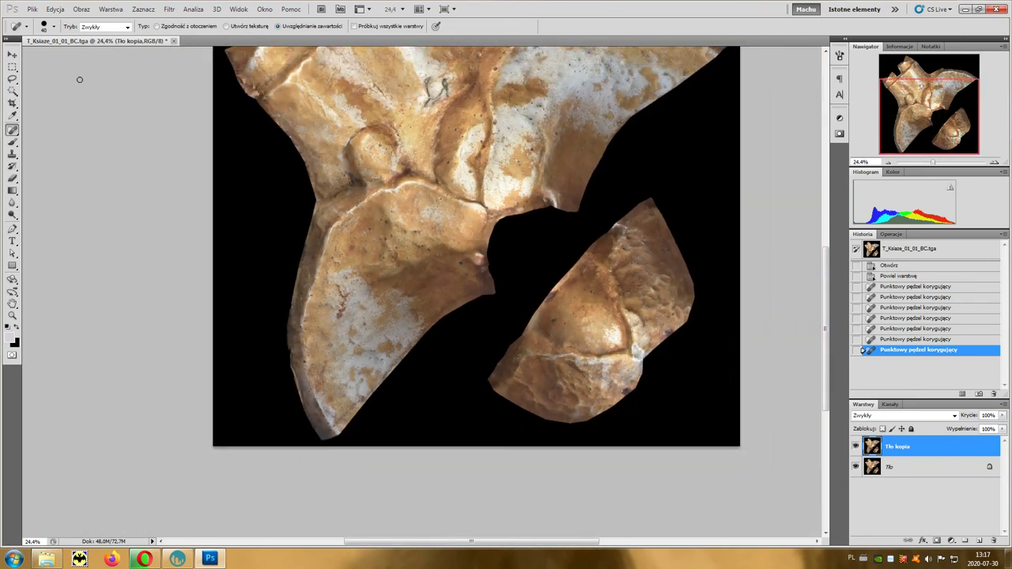
pyautogui.click(33, 11)
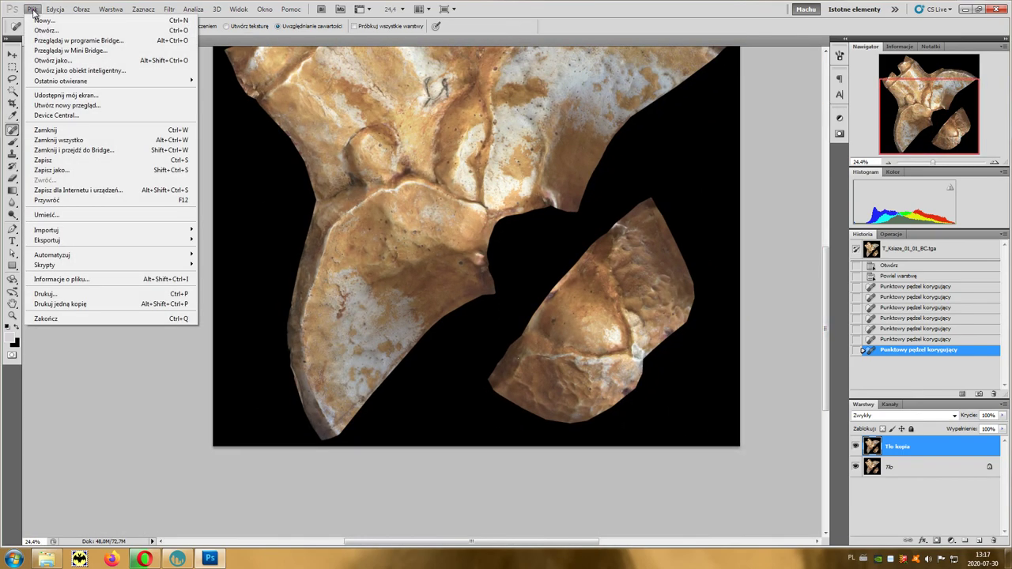
# Step: Save the texture in Photoshop PSD format as T_Ksiaze_01_01.psd in the SM_Ksiaze_01 backup folder
pyautogui.click(69, 174)
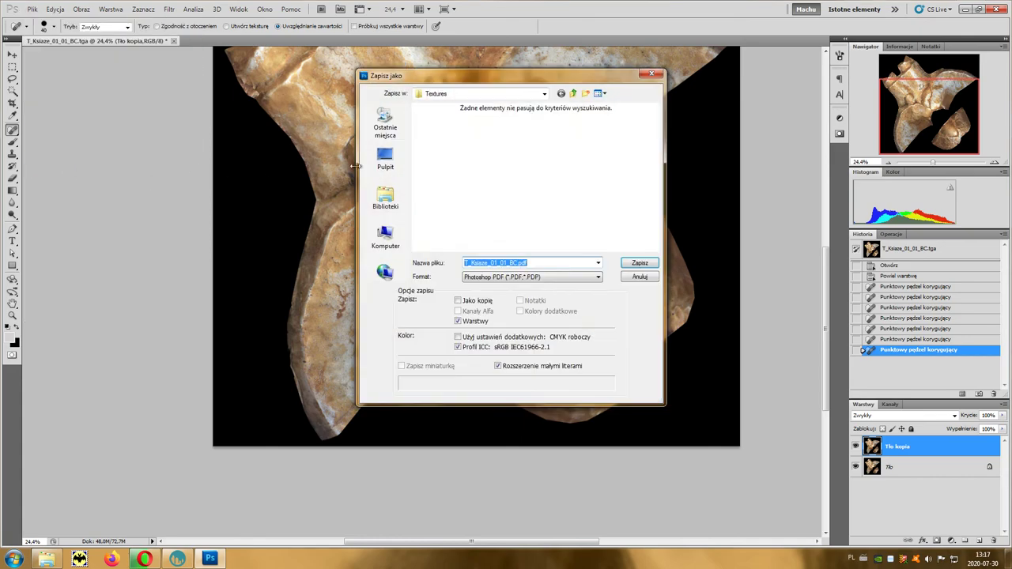
pyautogui.click(573, 93)
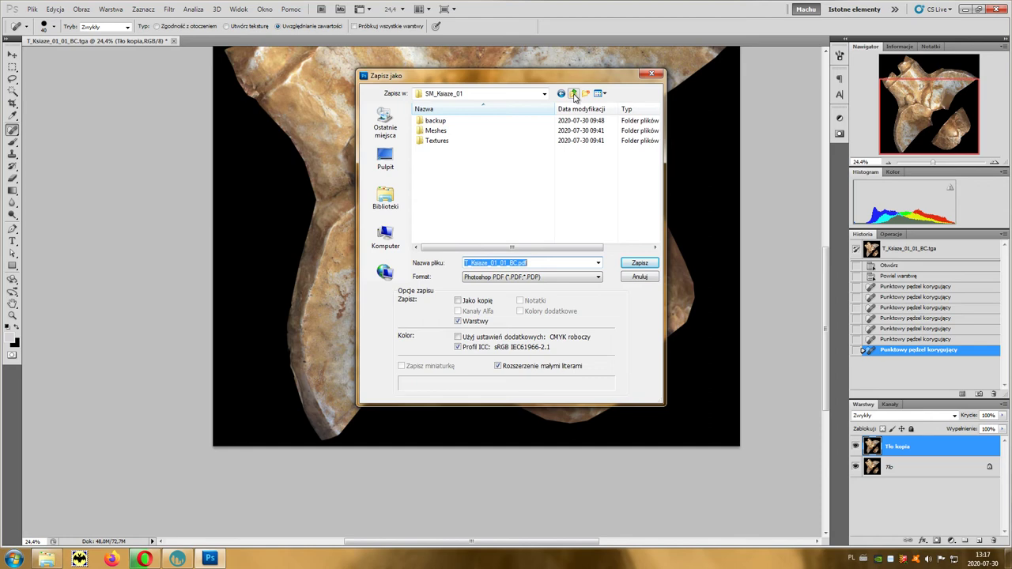
pyautogui.doubleClick(440, 123)
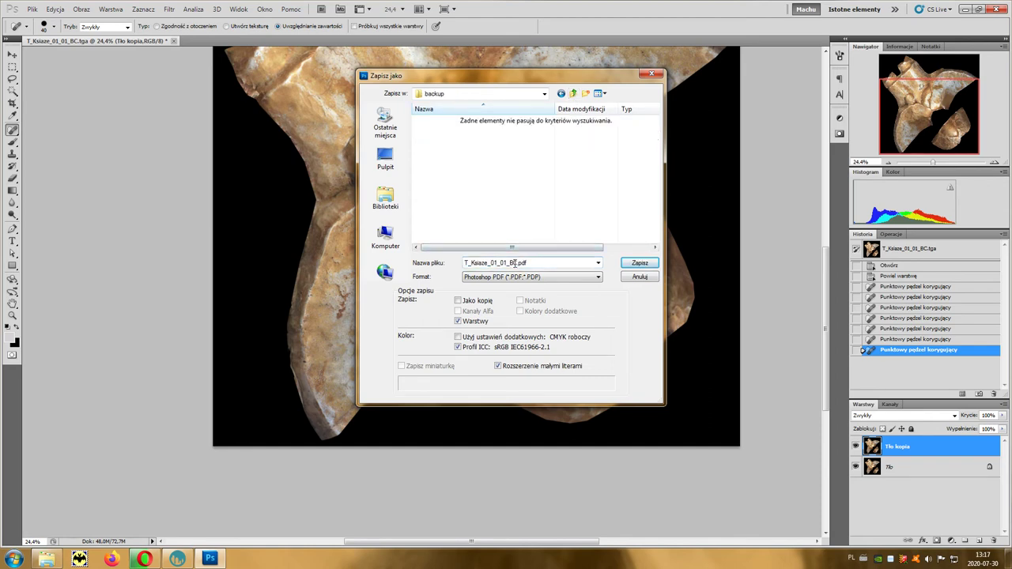
pyautogui.click(515, 264)
pyautogui.click(524, 278)
pyautogui.click(499, 289)
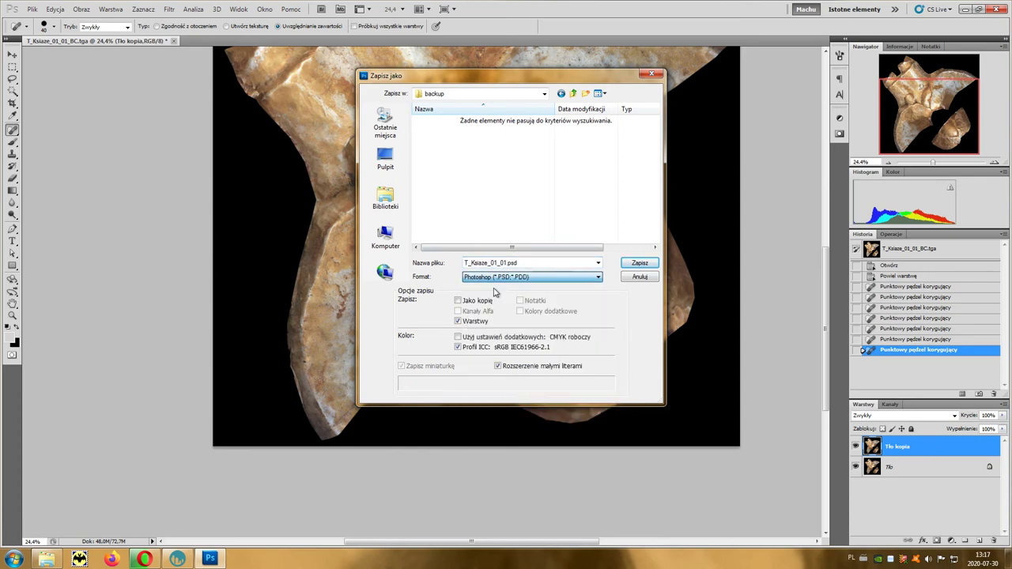
pyautogui.click(639, 263)
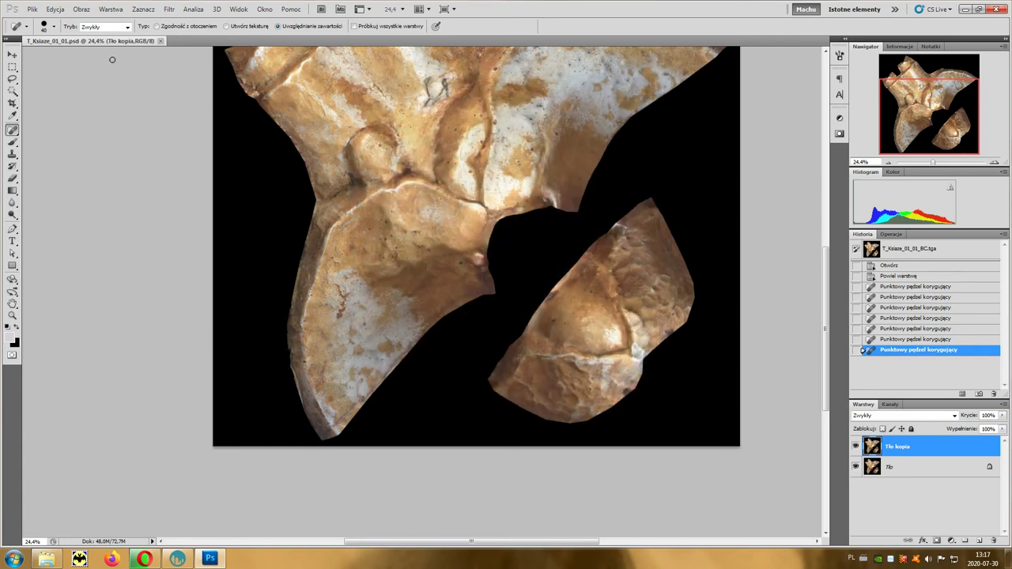
pyautogui.click(35, 9)
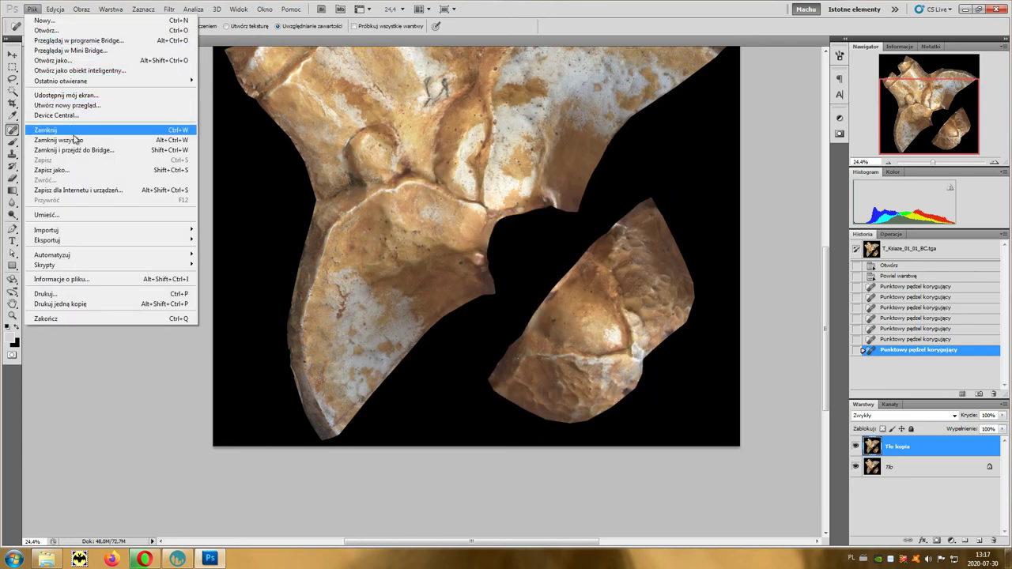
# Step: Overwrite Textures\T_Ksiaze_01_01_BC.tga with the retouched texture as a 24-bit Targa
pyautogui.click(68, 171)
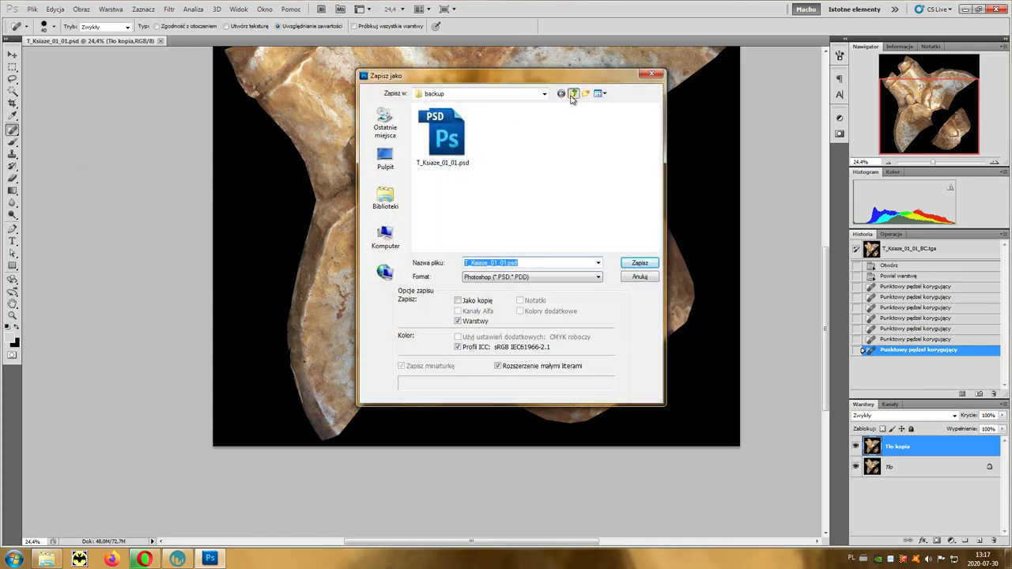
pyautogui.click(574, 93)
pyautogui.doubleClick(441, 144)
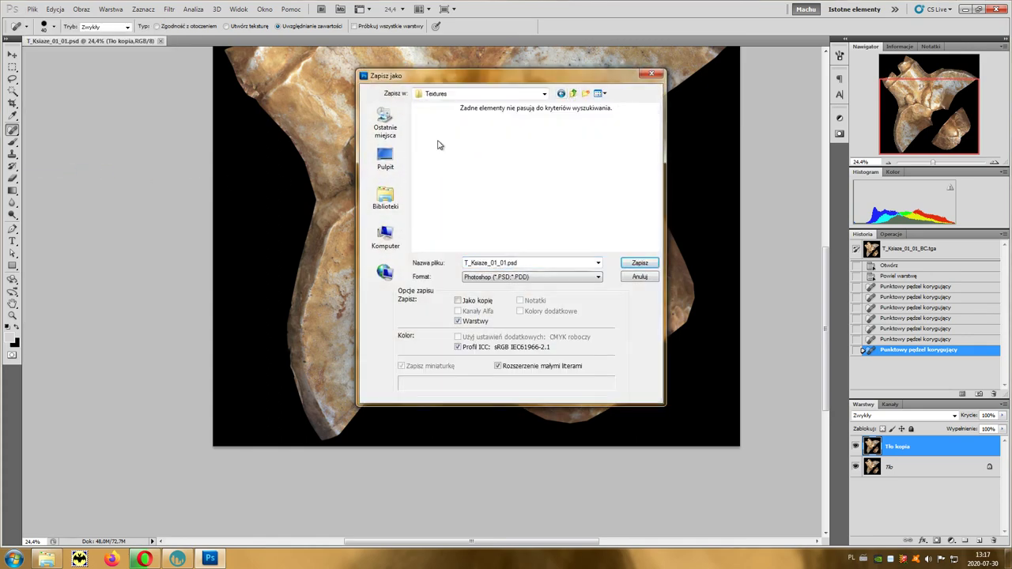
pyautogui.click(496, 278)
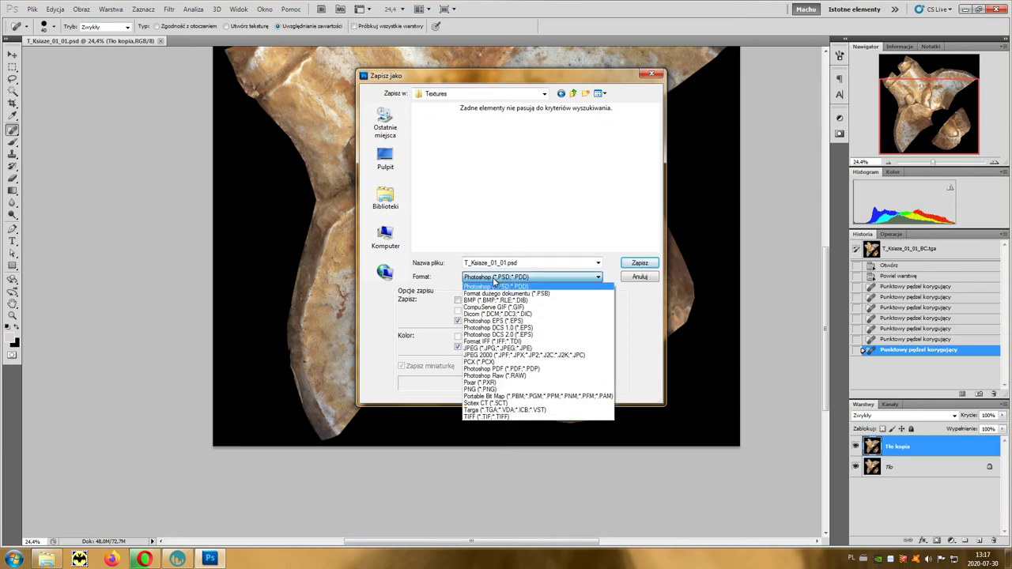
pyautogui.click(493, 411)
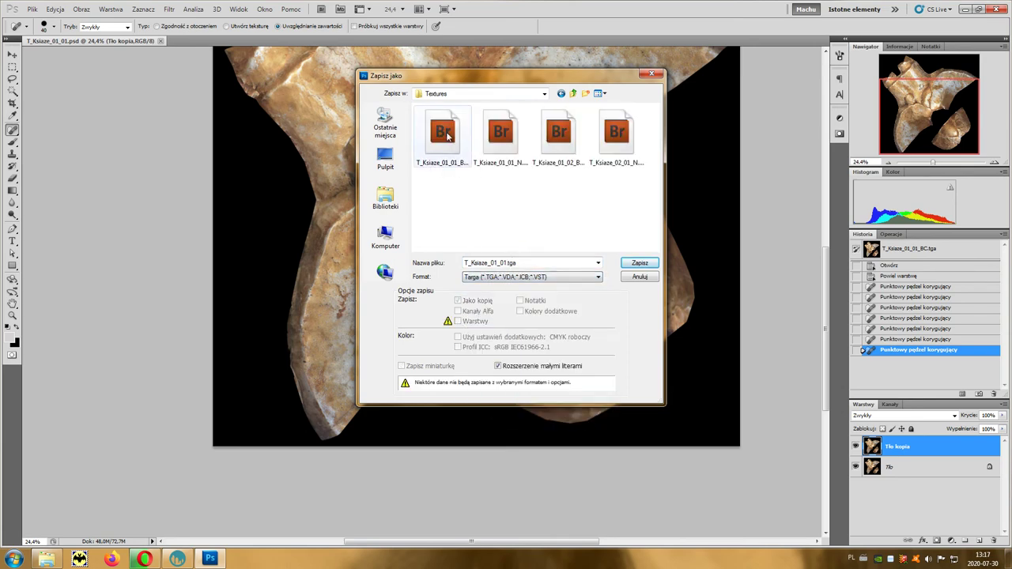
pyautogui.click(447, 136)
pyautogui.click(638, 265)
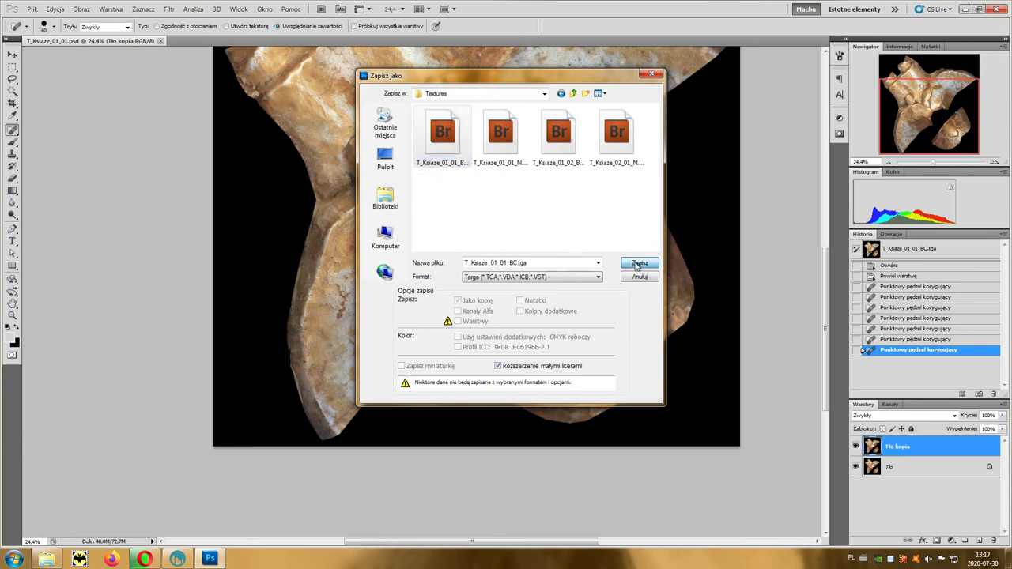
pyautogui.click(468, 210)
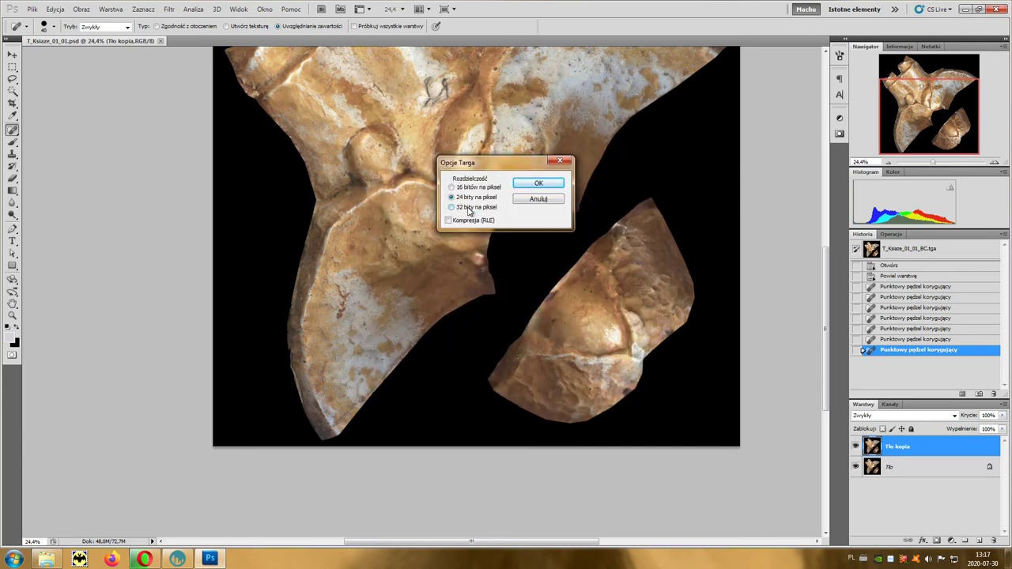
pyautogui.click(538, 185)
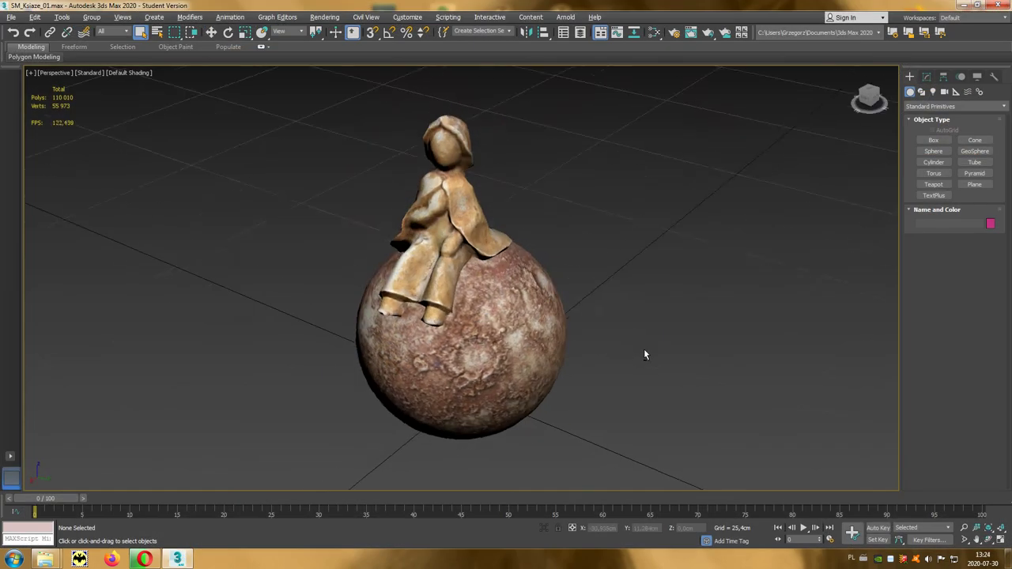
# Step: Orbit the Perspective view around the figure on the sphere, then reset to the front view
pyautogui.moveTo(644, 349)
pyautogui.keyDown('alt'); pyautogui.mouseDown(button='middle')
pyautogui.moveTo(617, 379)
pyautogui.moveTo(567, 389)
pyautogui.moveTo(533, 361)
pyautogui.moveTo(504, 310)
pyautogui.moveTo(504, 271)
pyautogui.moveTo(522, 242)
pyautogui.moveTo(585, 264)
pyautogui.moveTo(653, 340)
pyautogui.mouseUp(button='middle'); pyautogui.keyUp('alt')
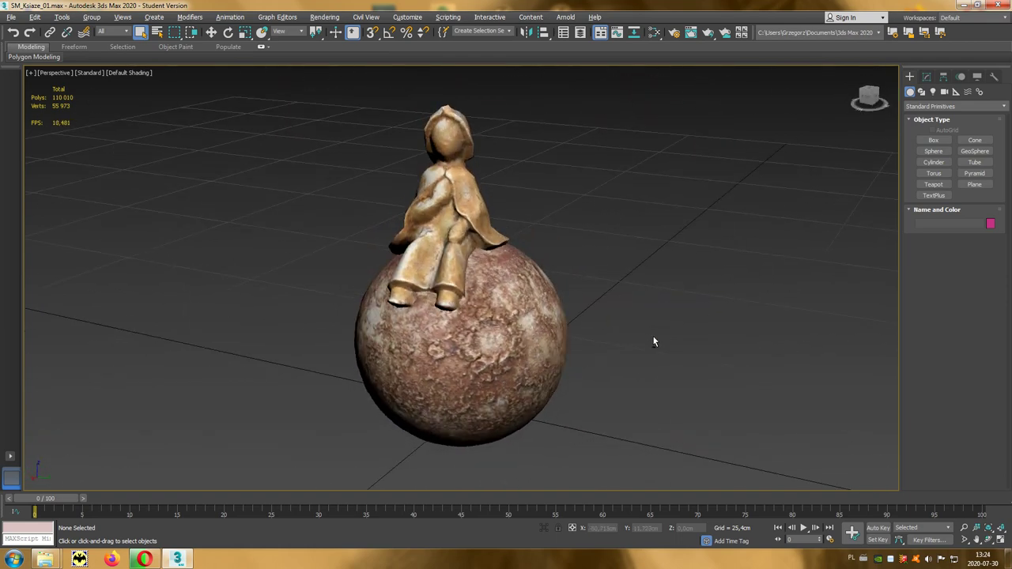
pyautogui.press('g')
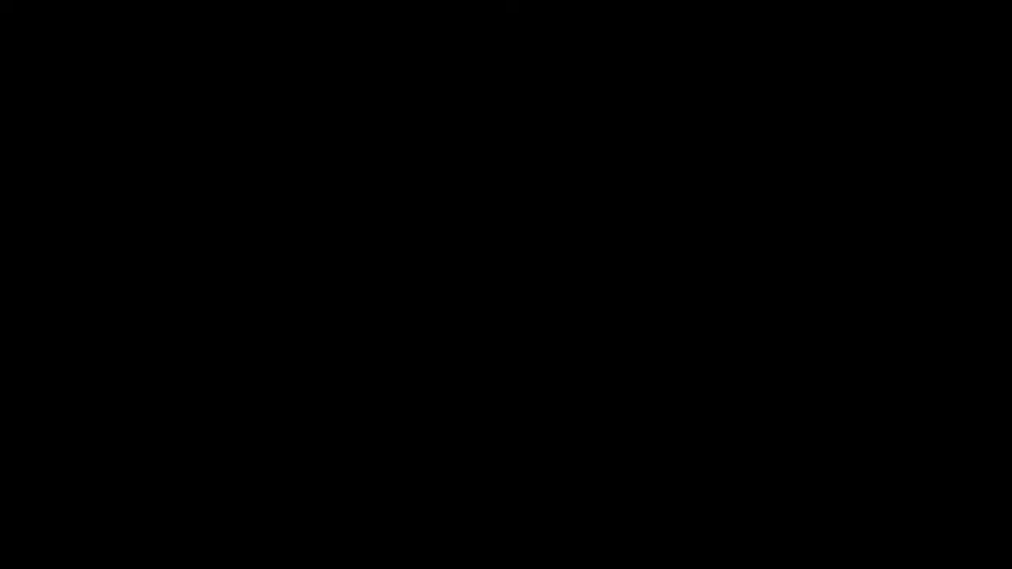